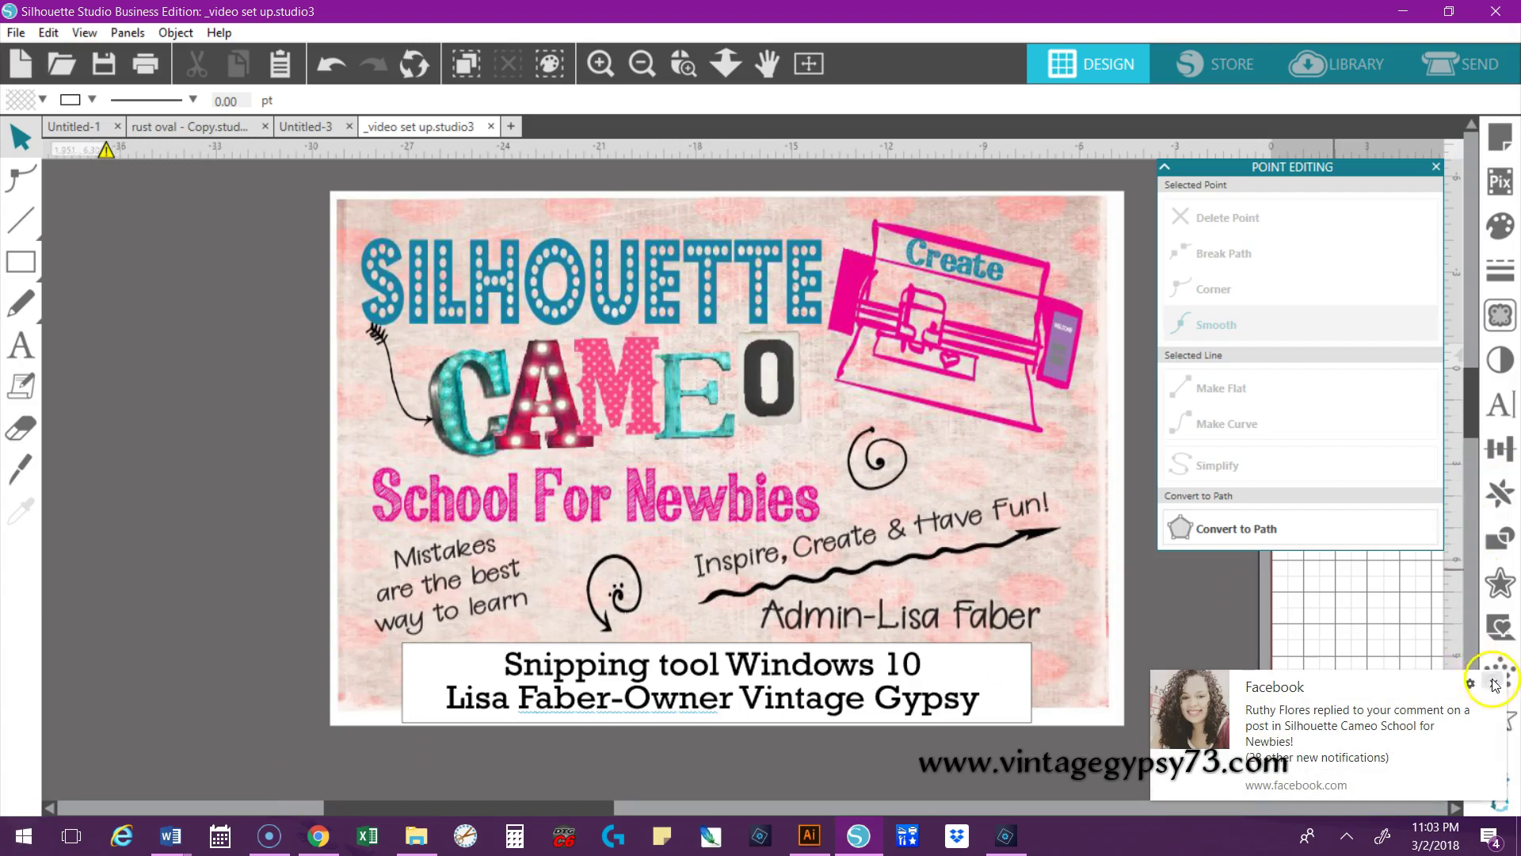
# - Search Windows for 'snipp' and pin Snipping Tool to the taskbar
pyautogui.click(1495, 684)
pyautogui.rightClick(24, 842)
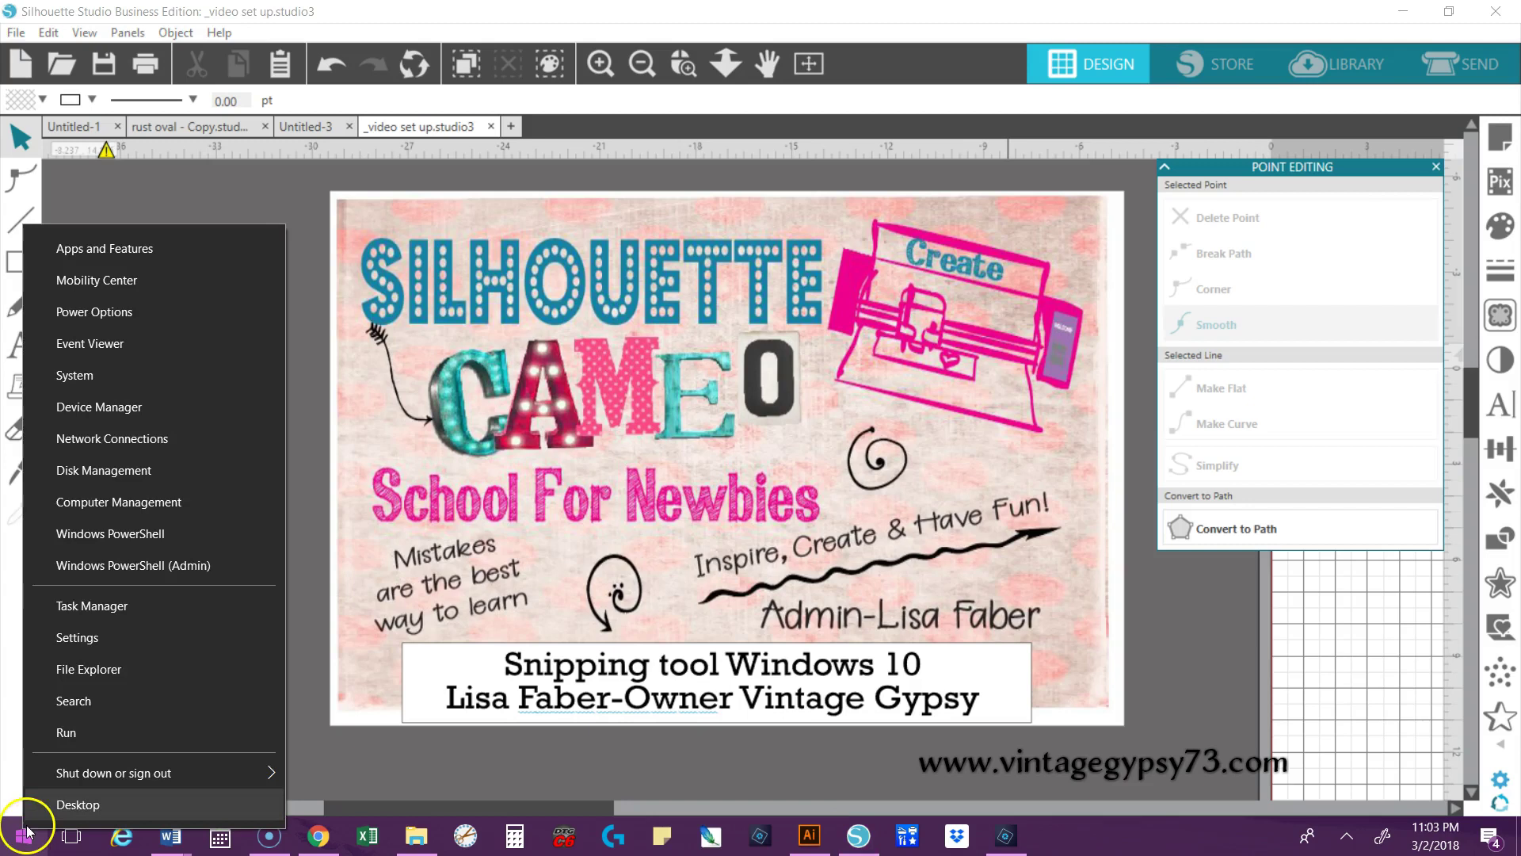
pyautogui.click(106, 702)
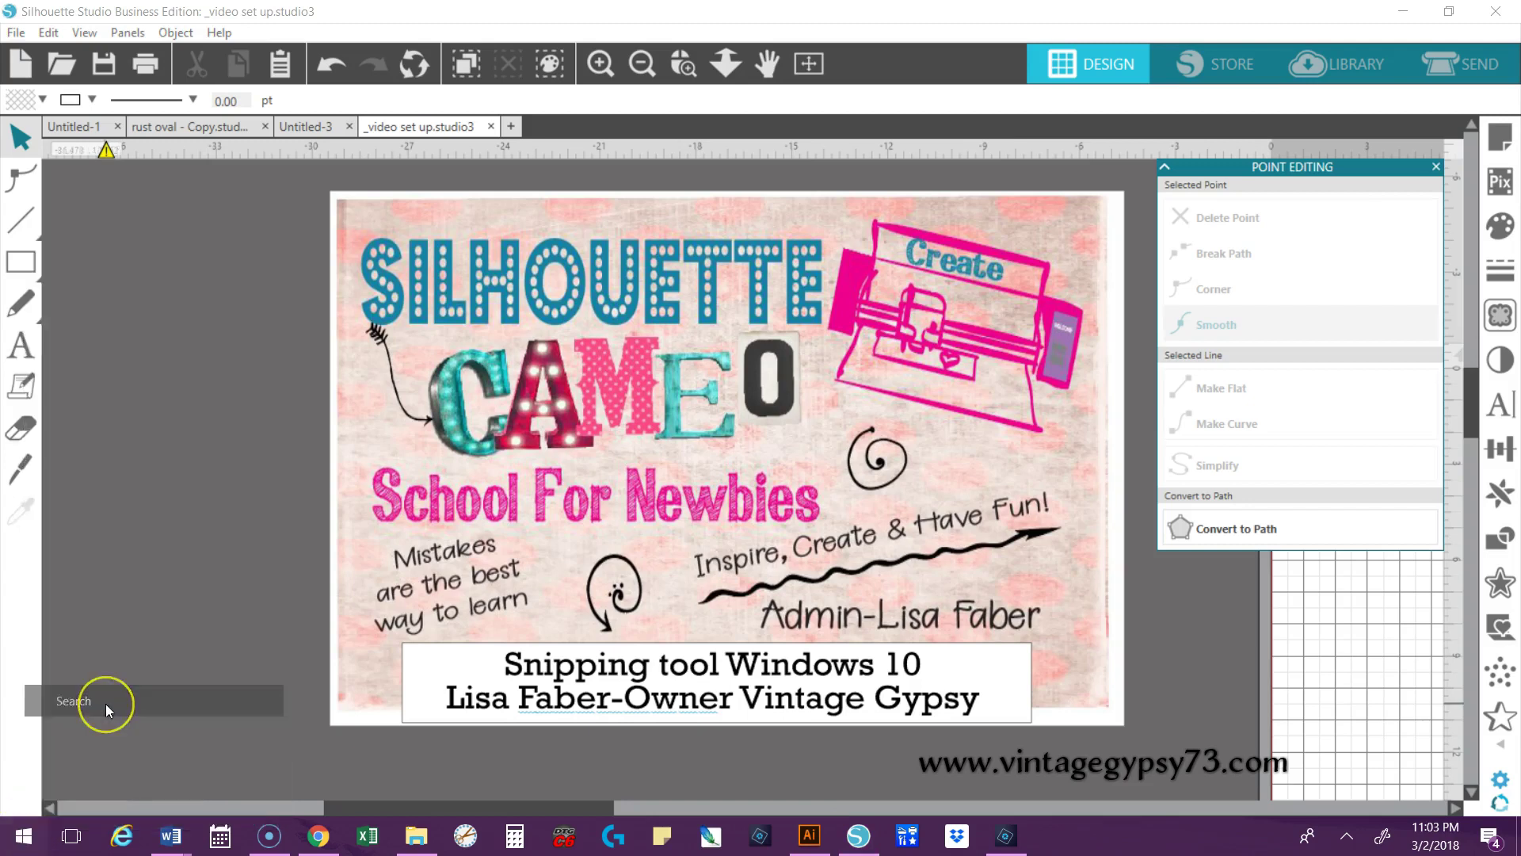
pyautogui.write('snipp')
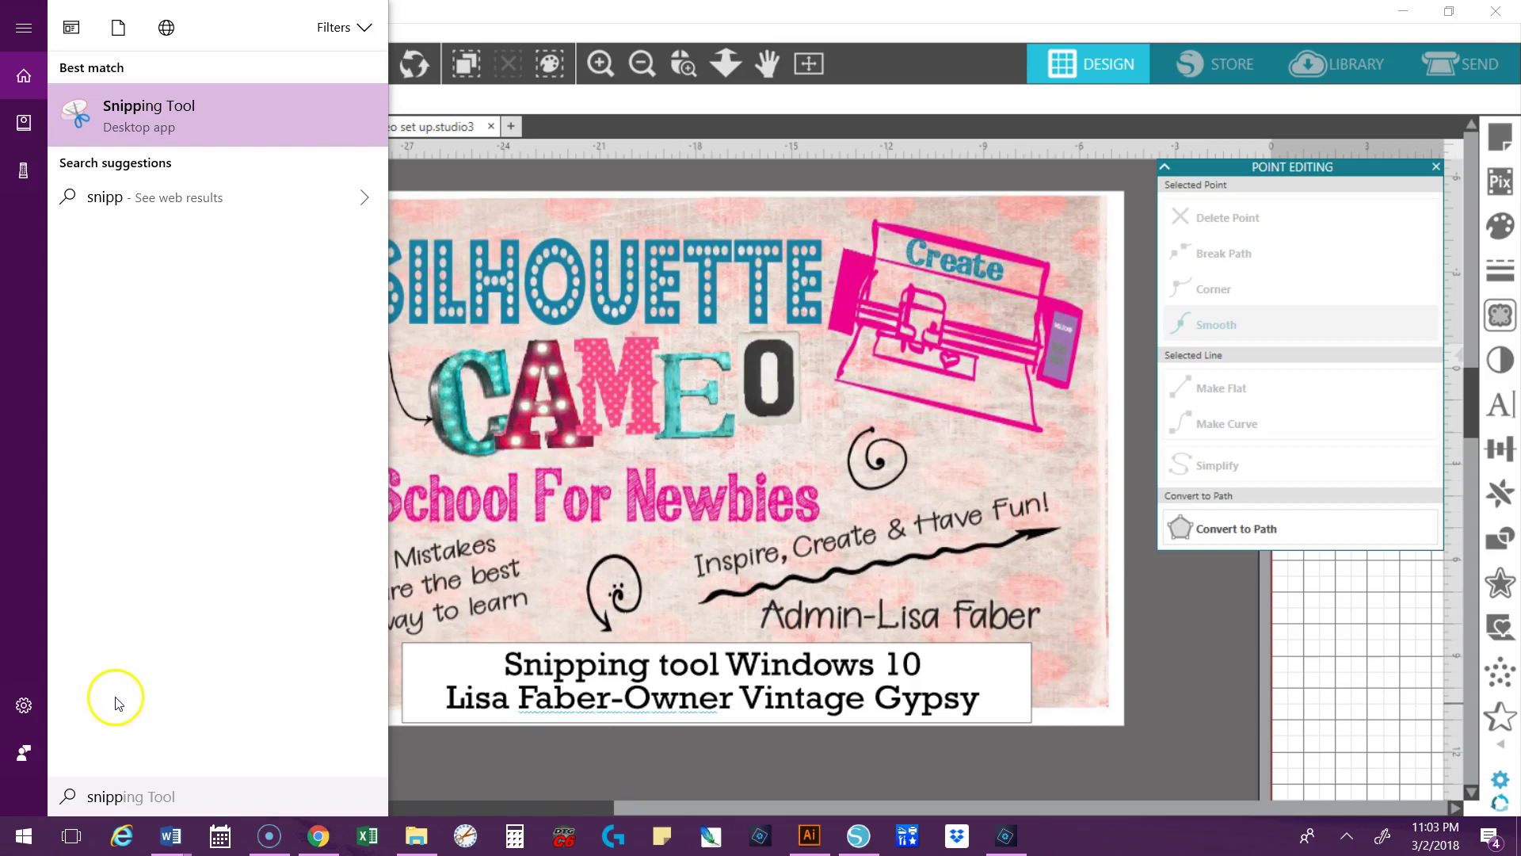
pyautogui.rightClick(249, 126)
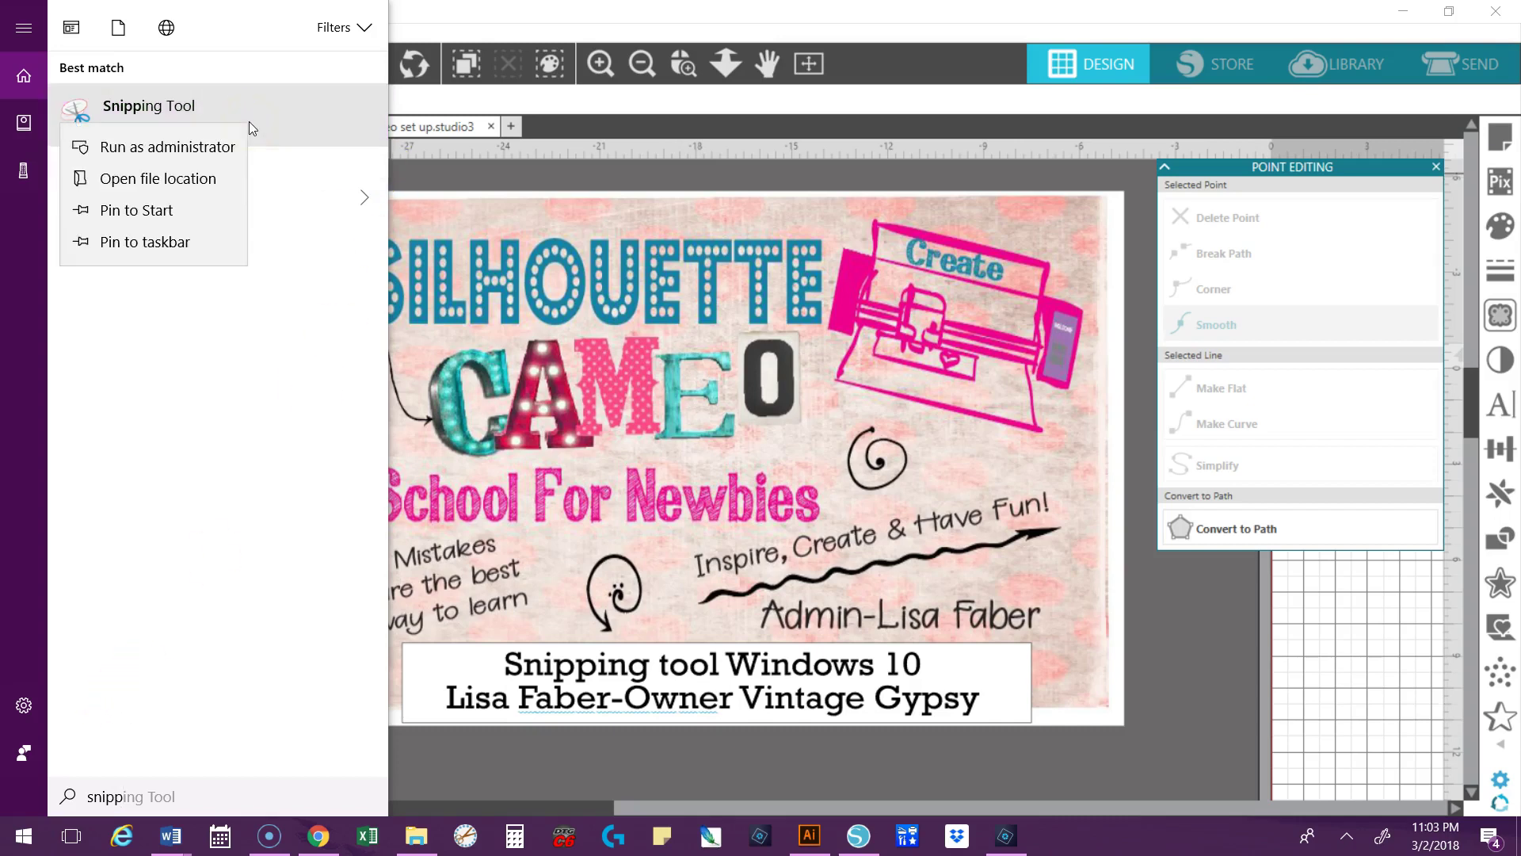
pyautogui.click(205, 239)
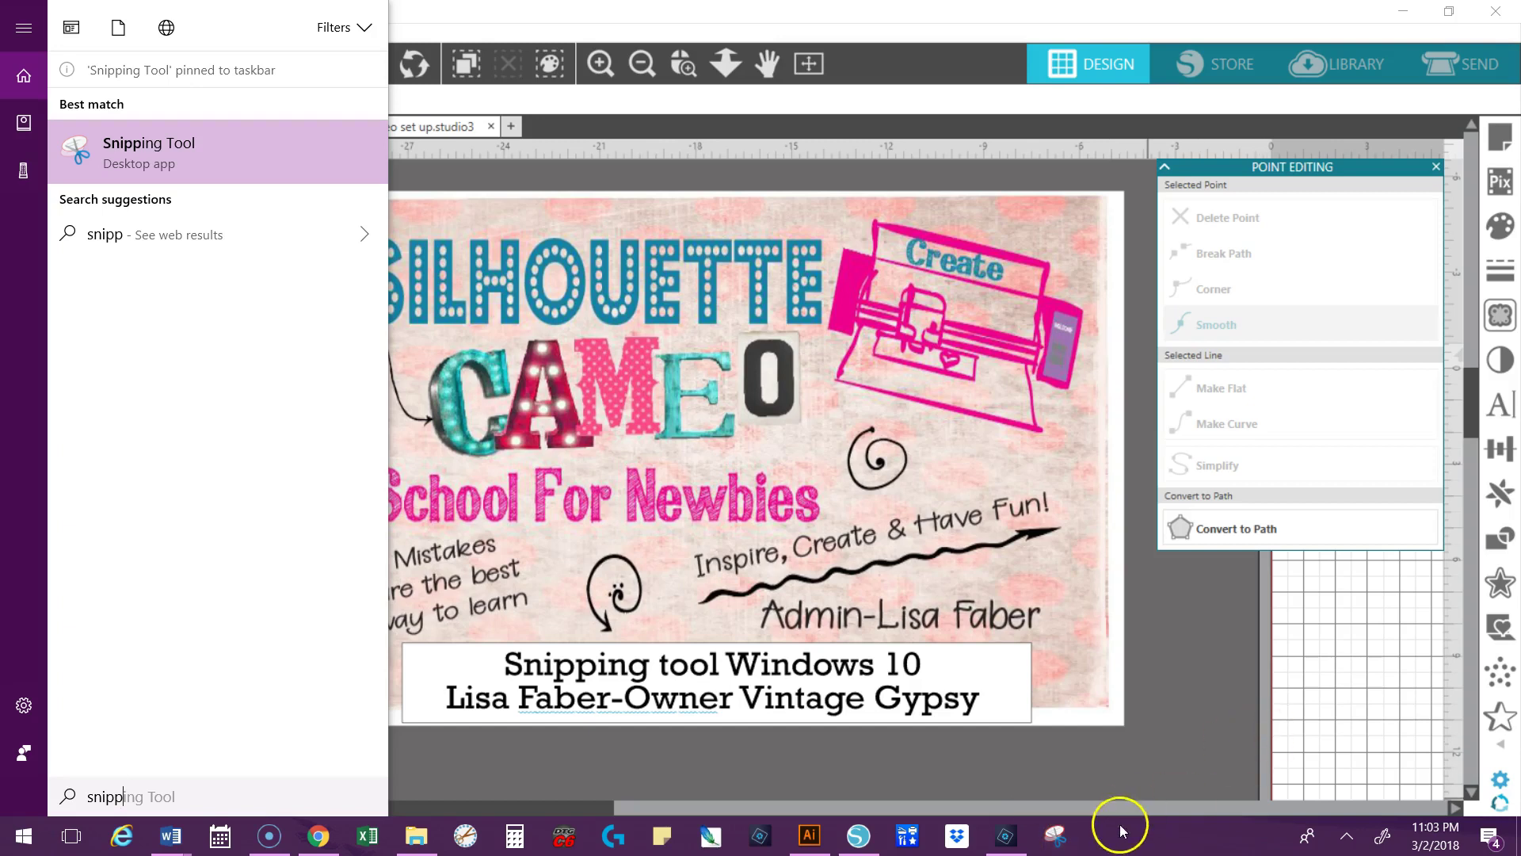
# - Launch Snipping Tool from the taskbar and position its window over the Silhouette design
pyautogui.click(1055, 836)
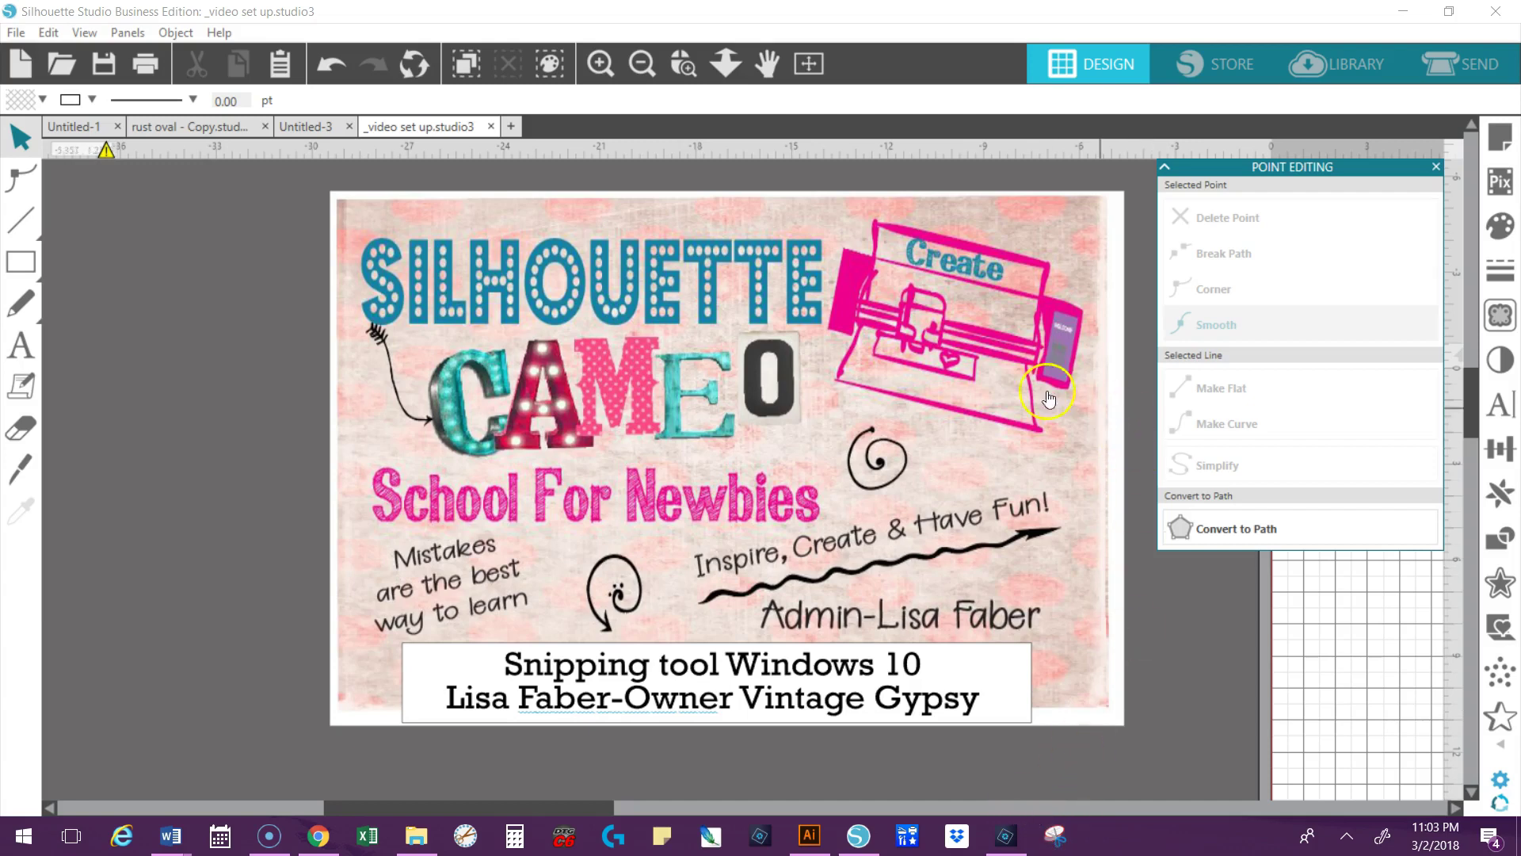
pyautogui.moveTo(1023, 16); pyautogui.dragTo(621, 194)
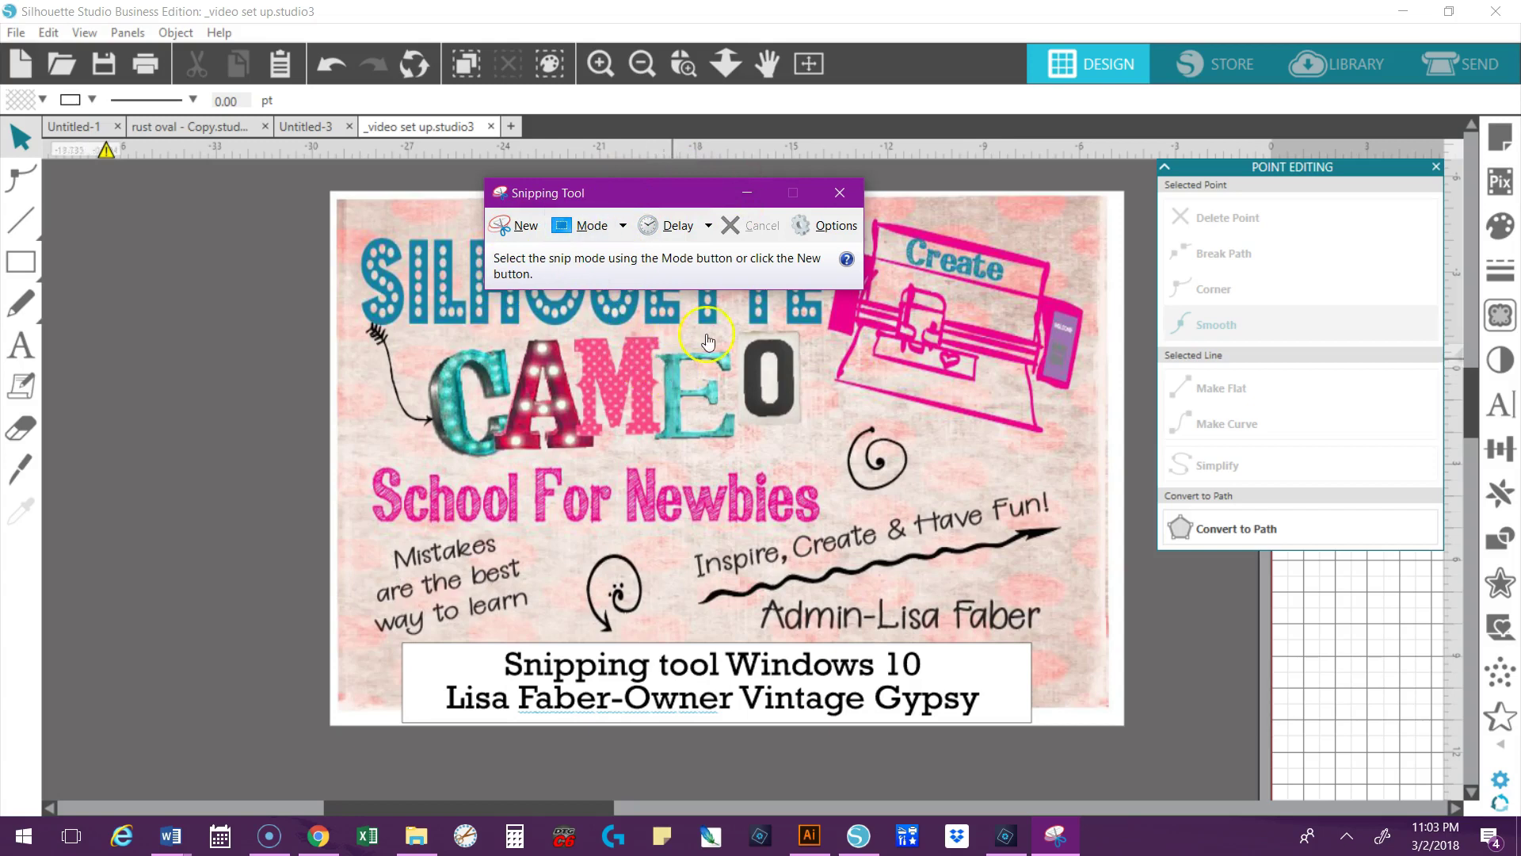
pyautogui.moveTo(706, 190); pyautogui.dragTo(730, 174)
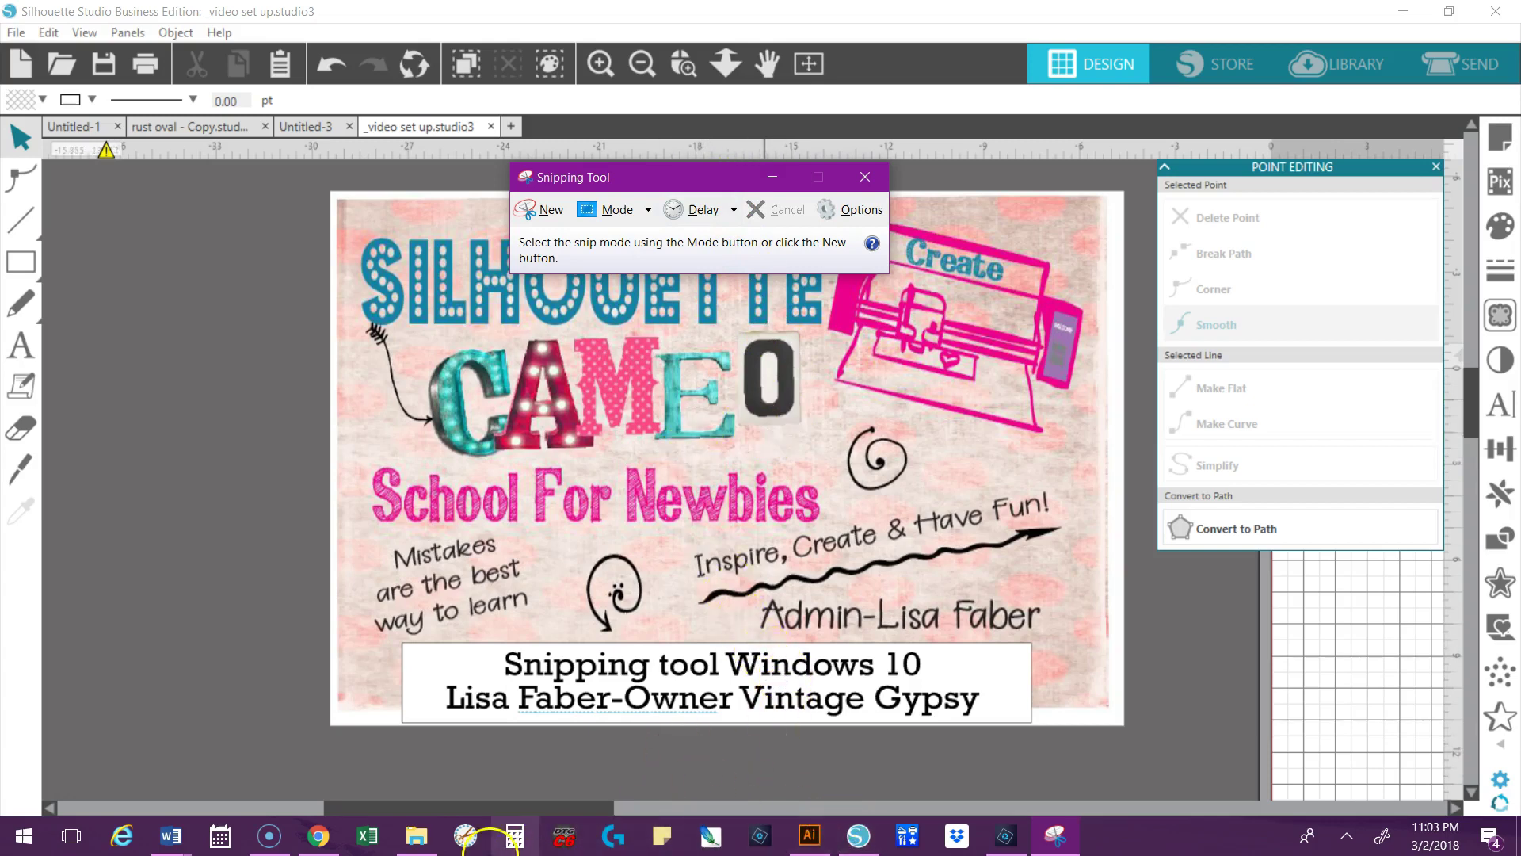
# - Bring Chrome forward and go to the Google home page
pyautogui.click(318, 846)
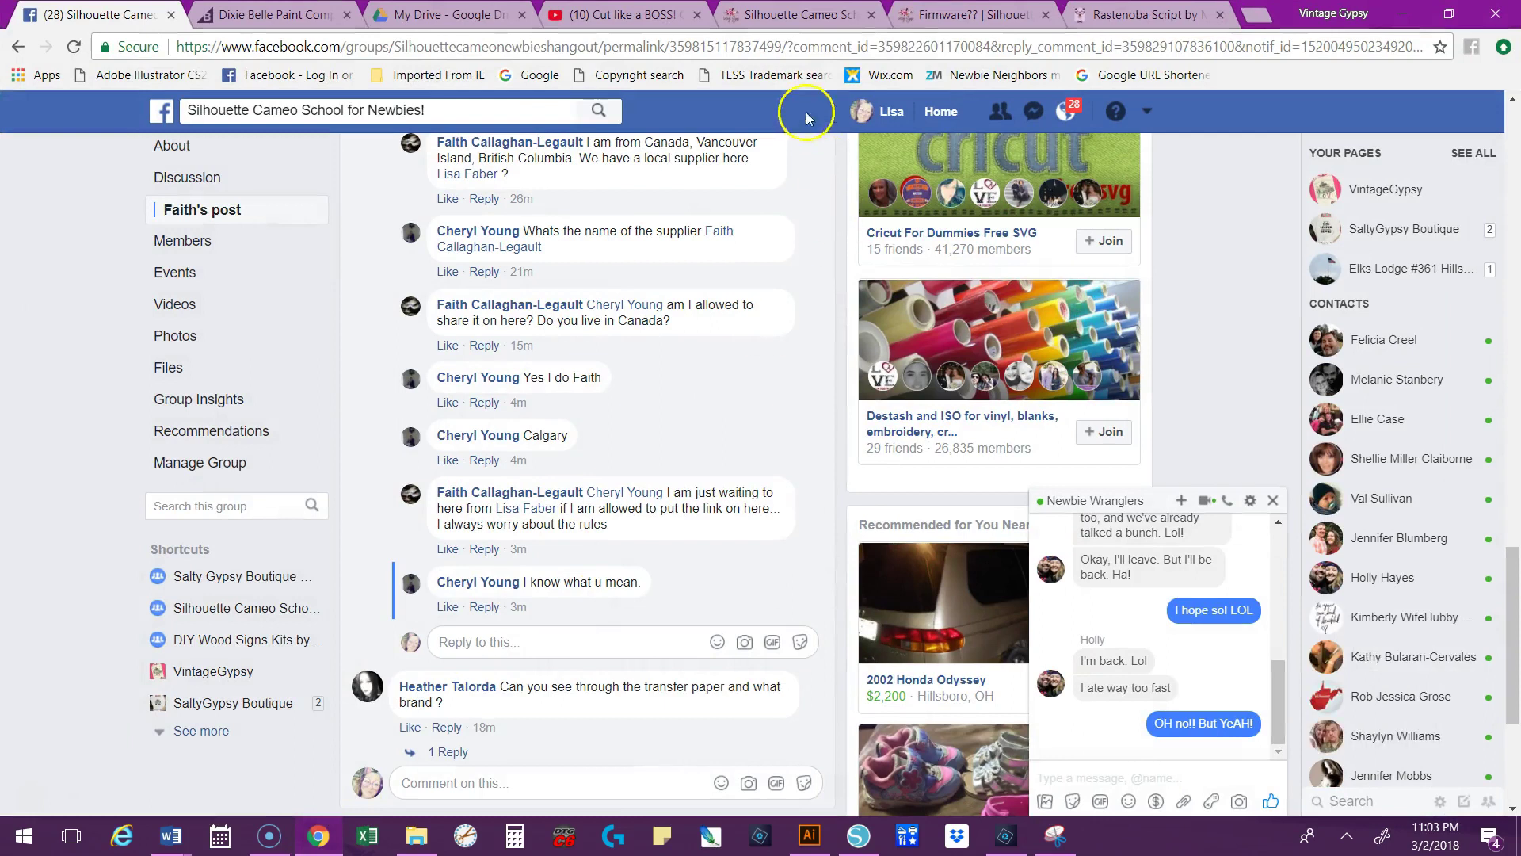
pyautogui.click(1189, 20)
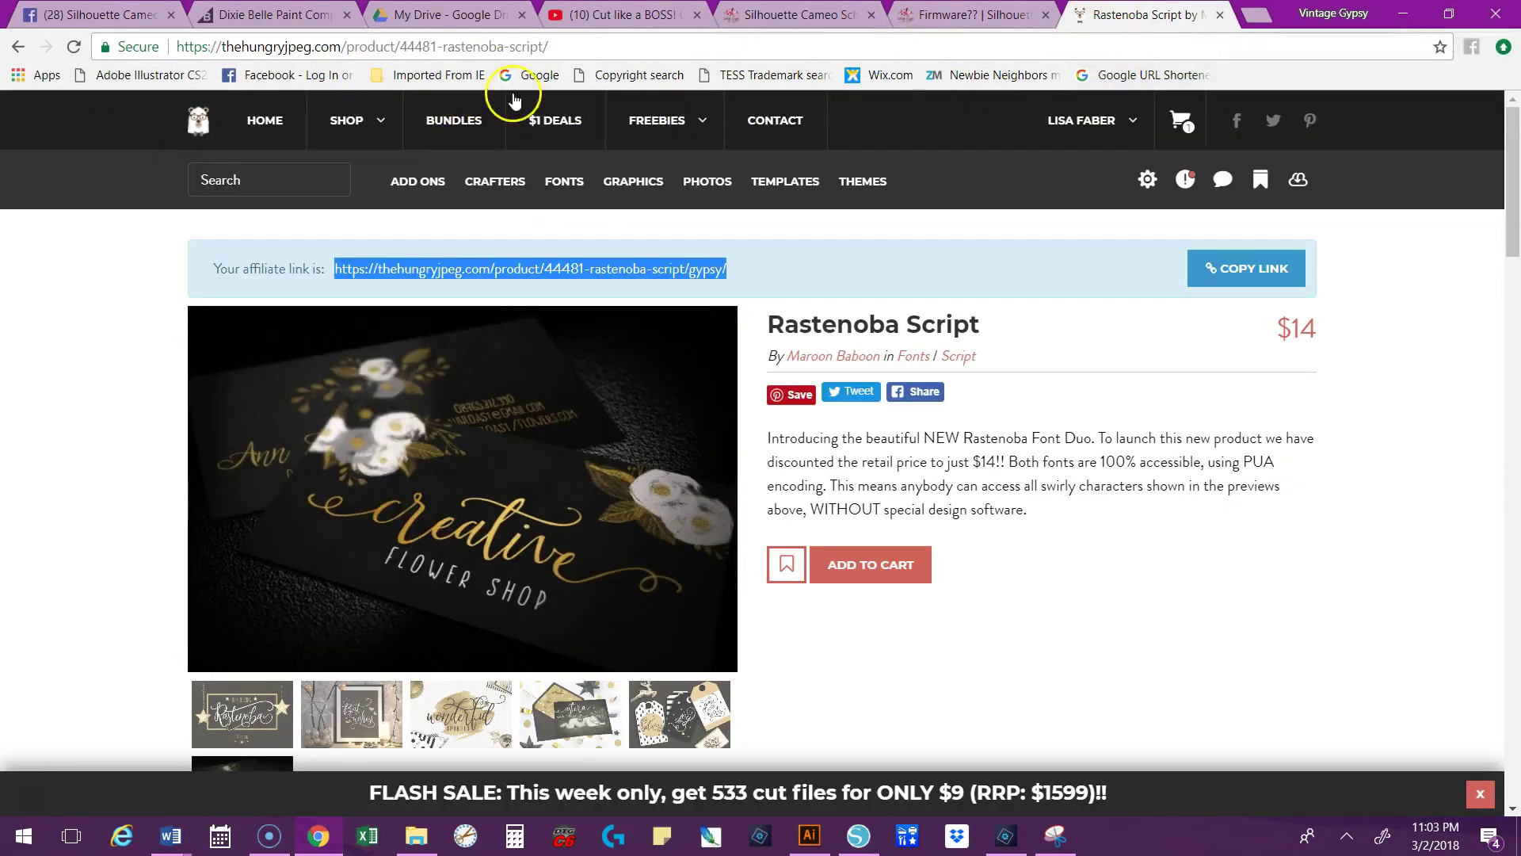
pyautogui.click(531, 75)
# - Search Google for 'shamrock', correcting the misspelled 'shamrok'
pyautogui.moveTo(735, 214)
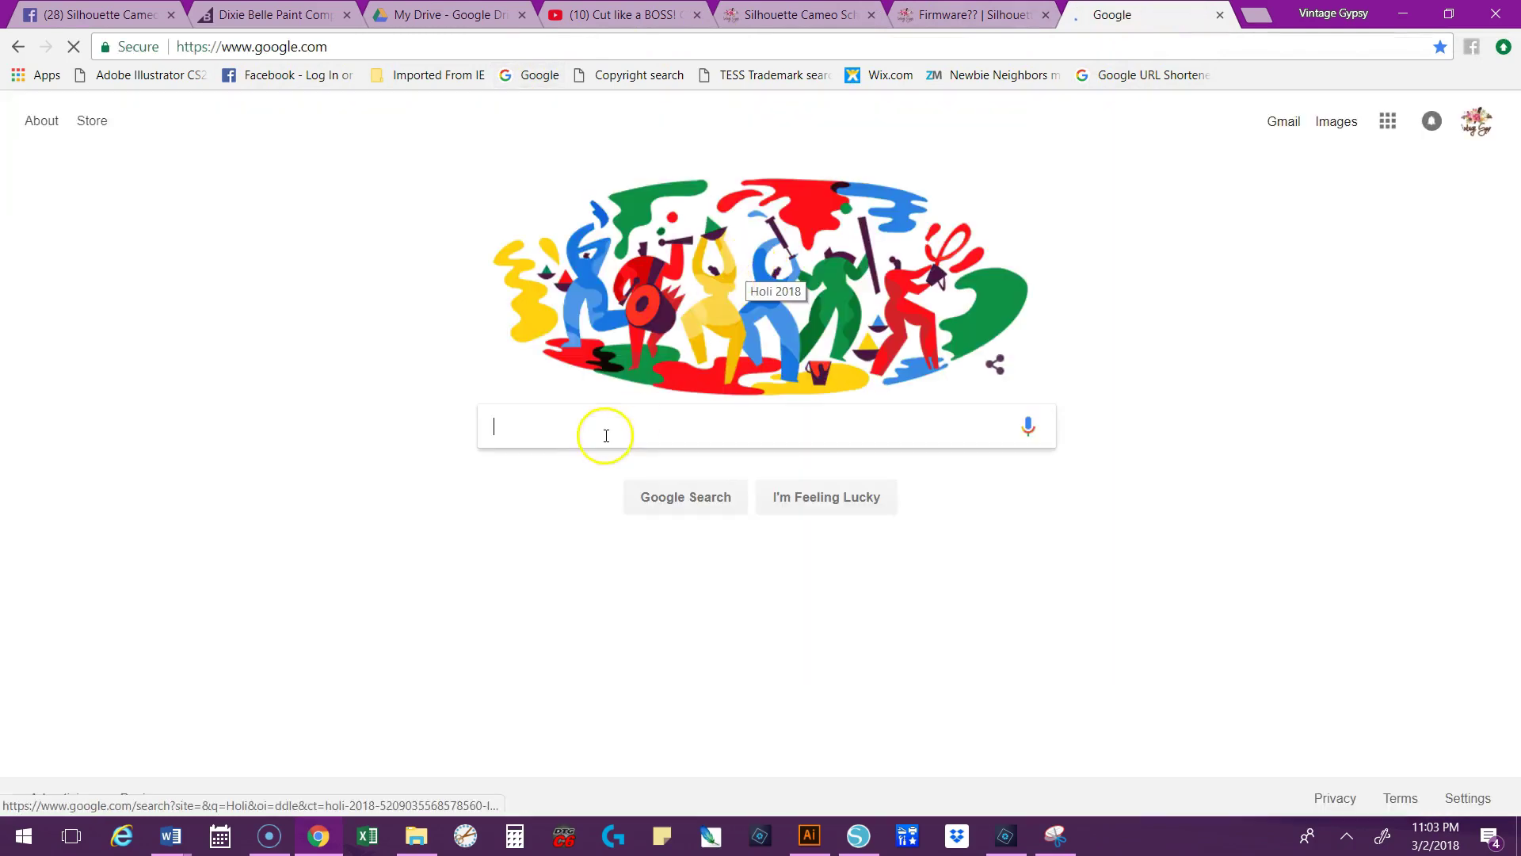
pyautogui.write('sham')
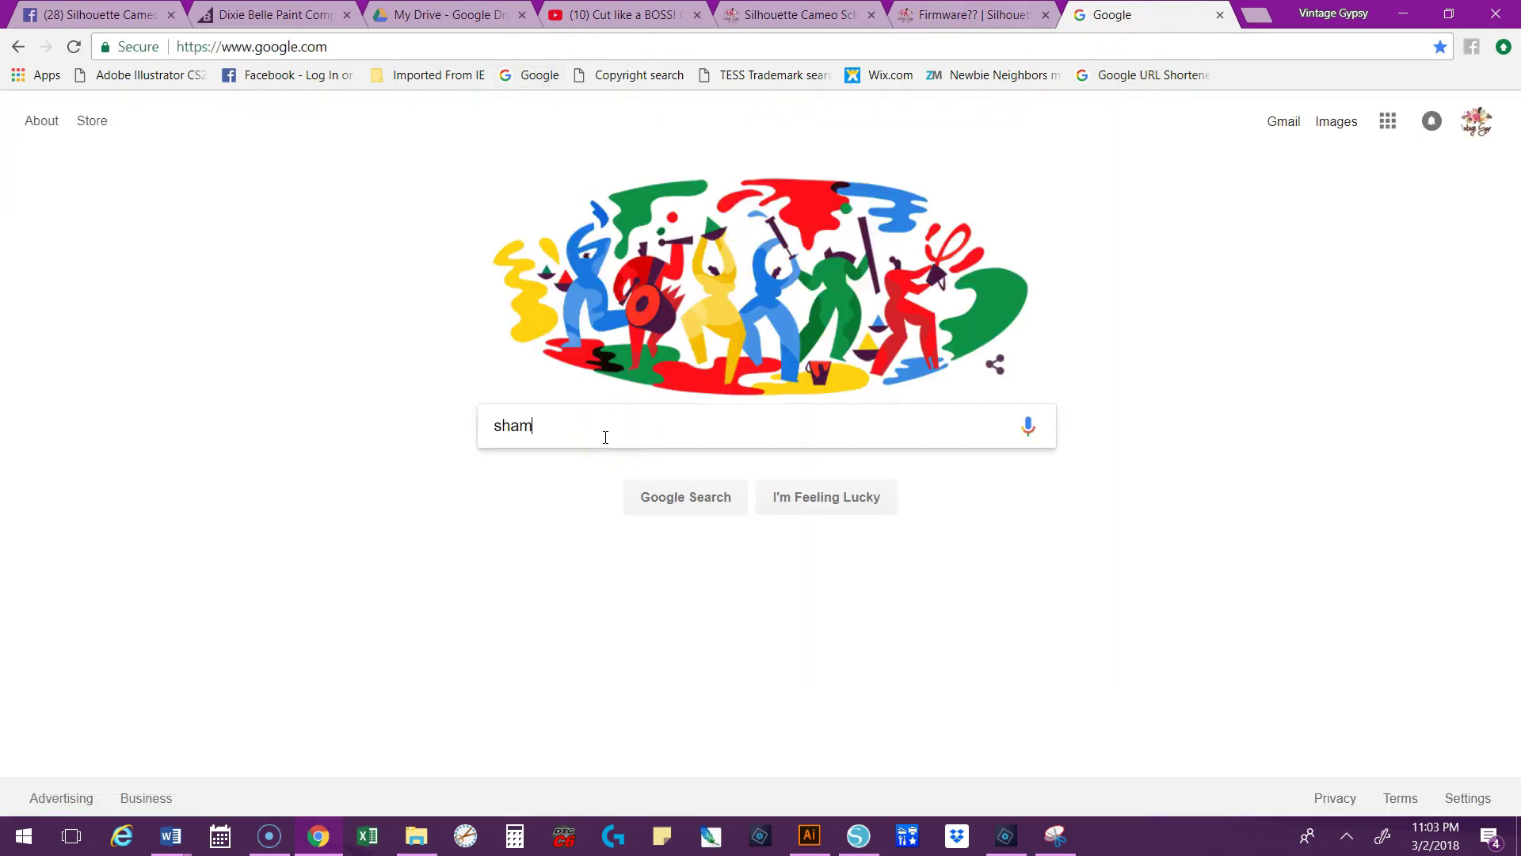
pyautogui.write('rok')
pyautogui.press('Return')
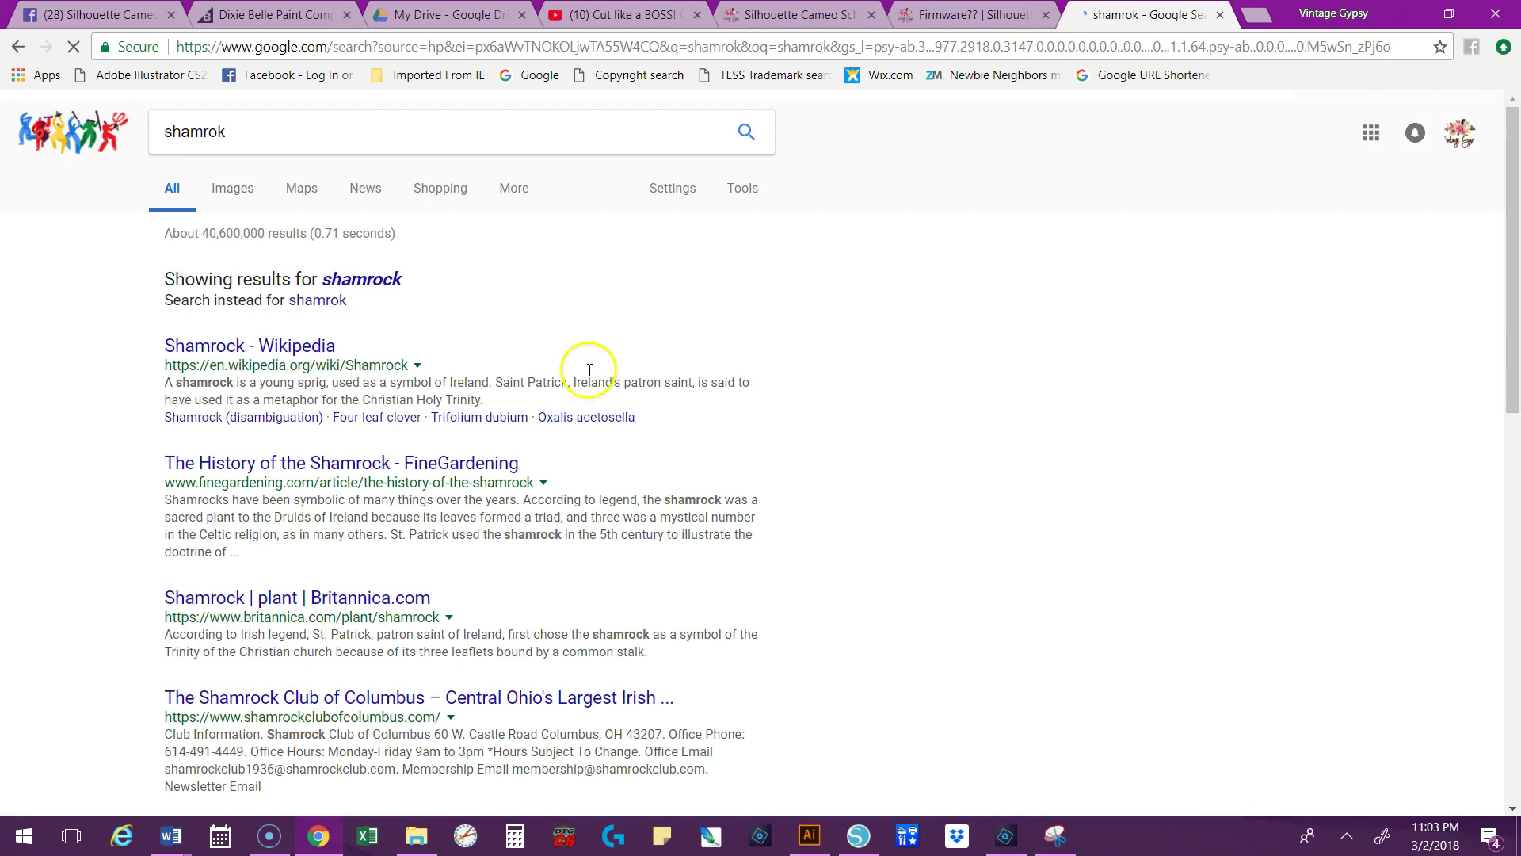
pyautogui.click(222, 130)
pyautogui.write('c')
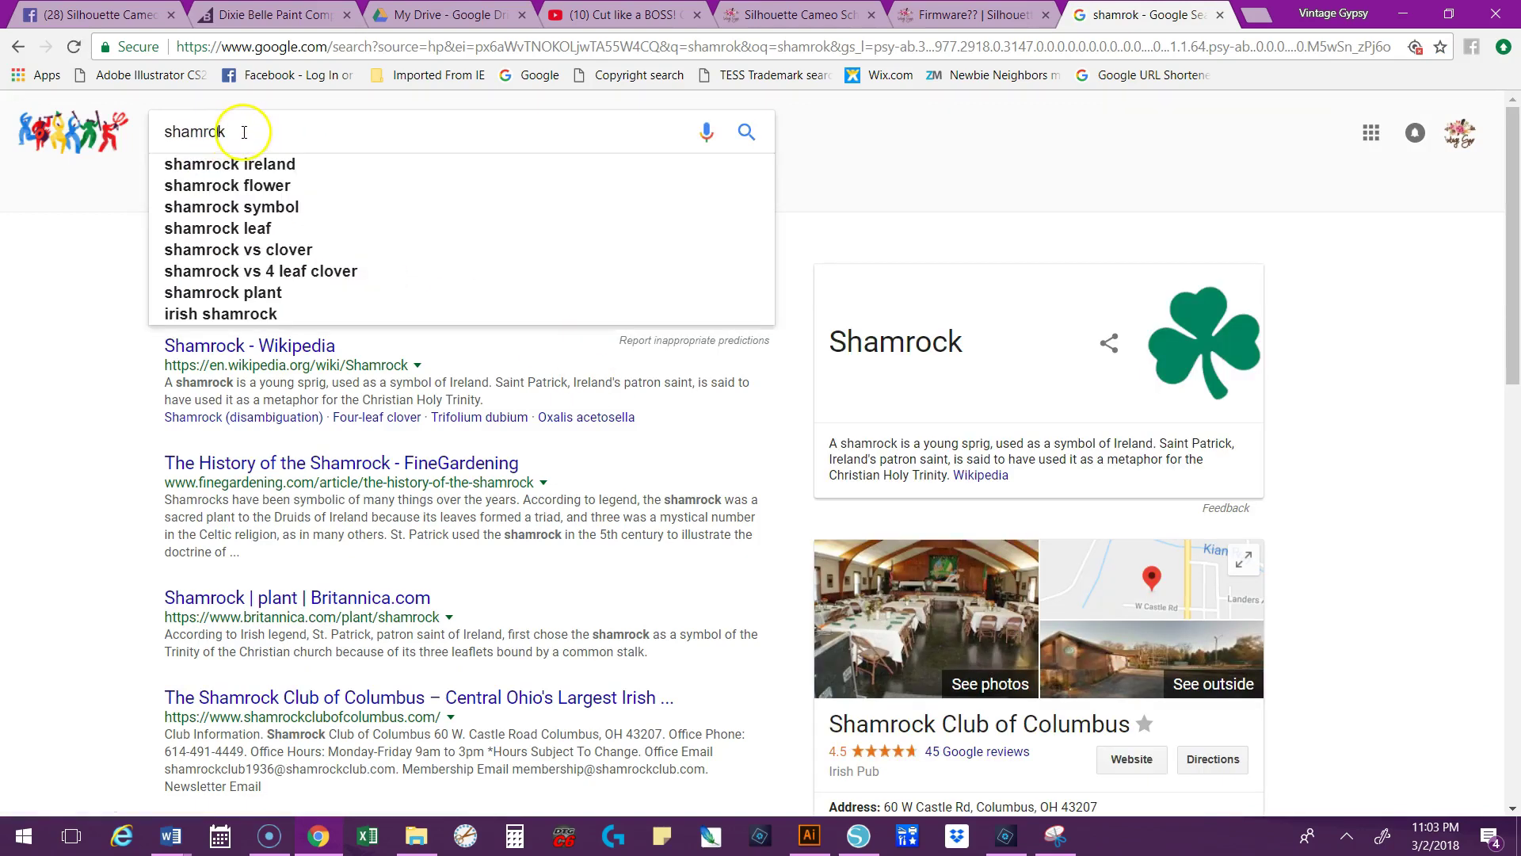
pyautogui.press('Return')
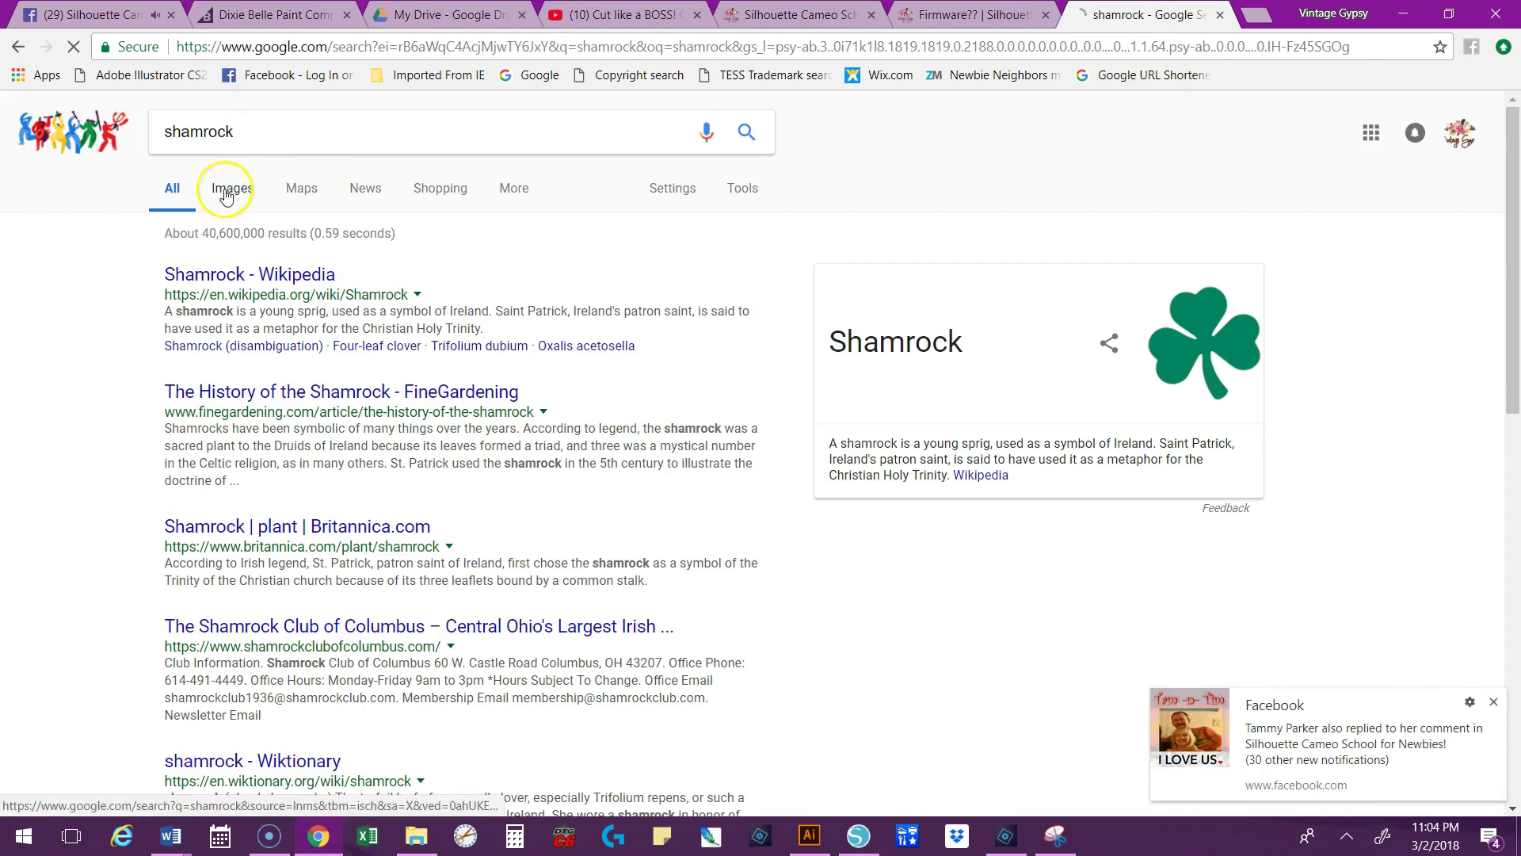
# - Search Google Images for 'shamrock vector' and preview the plain green iStock shamrock
pyautogui.click(226, 194)
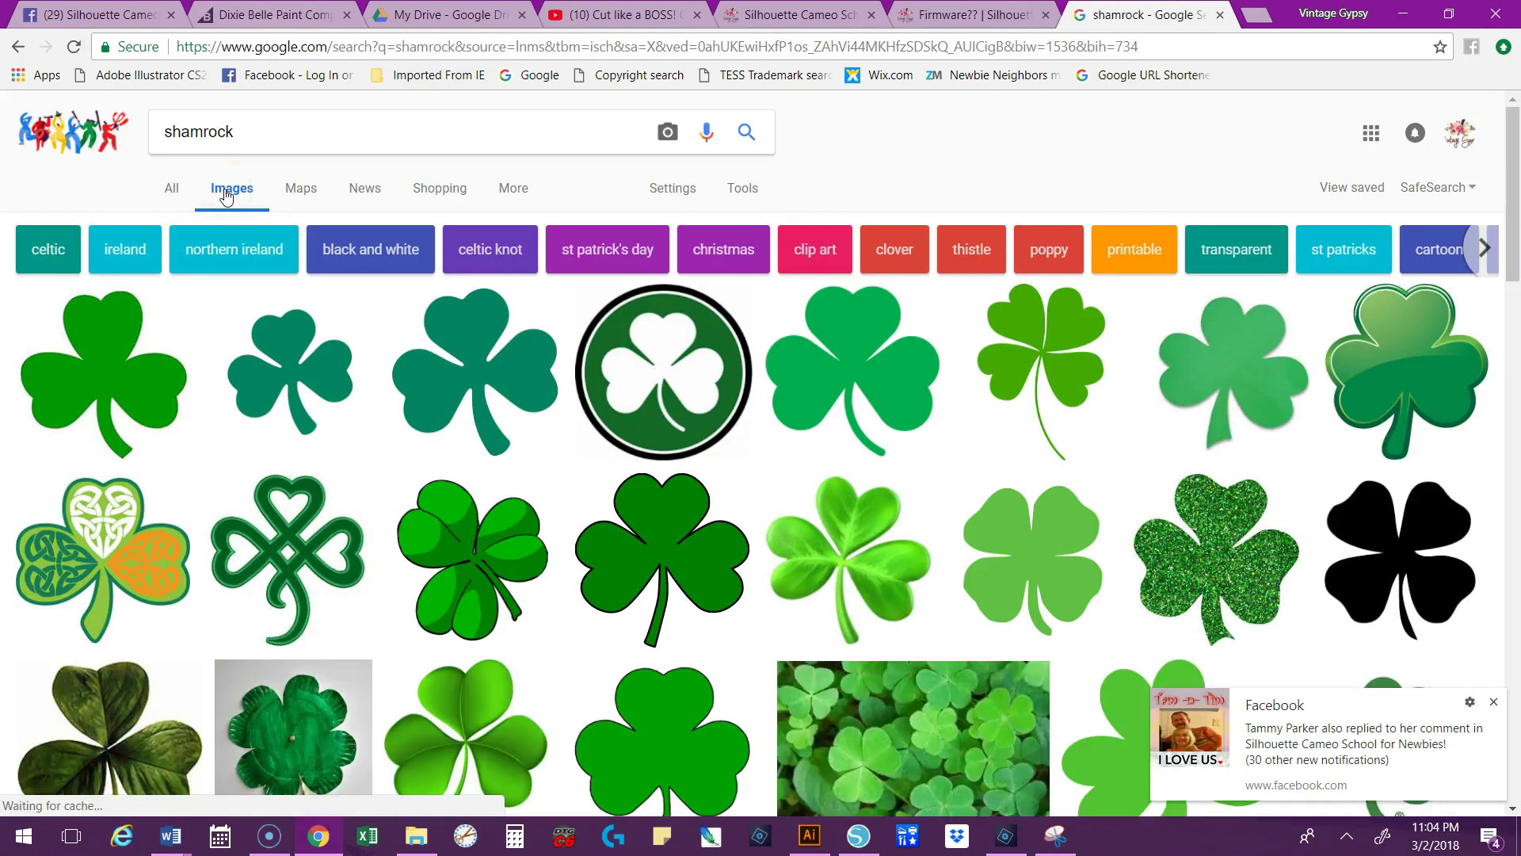
pyautogui.click(276, 119)
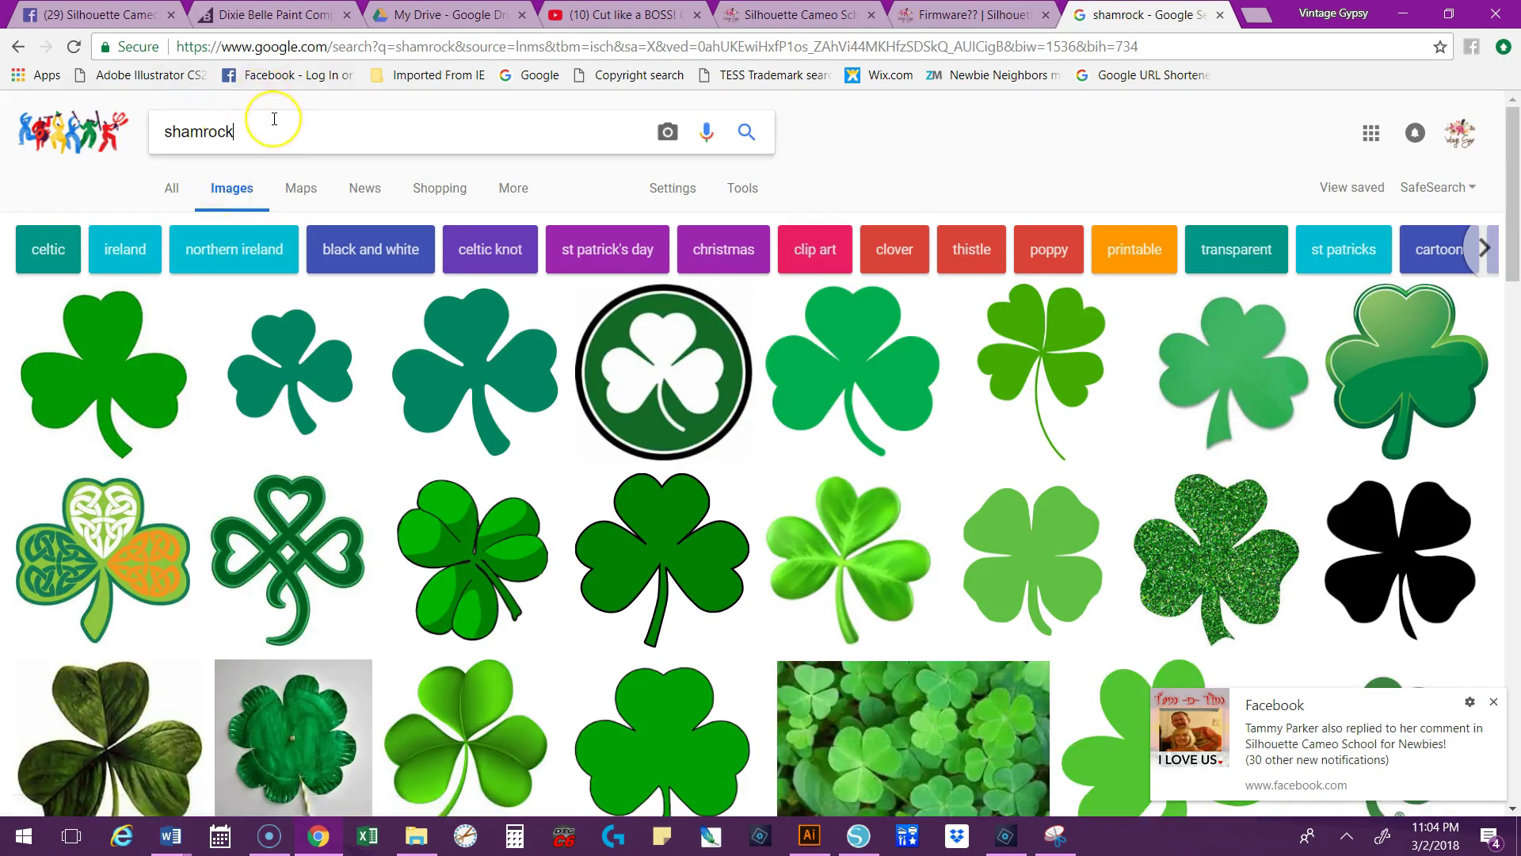
pyautogui.write('ve')
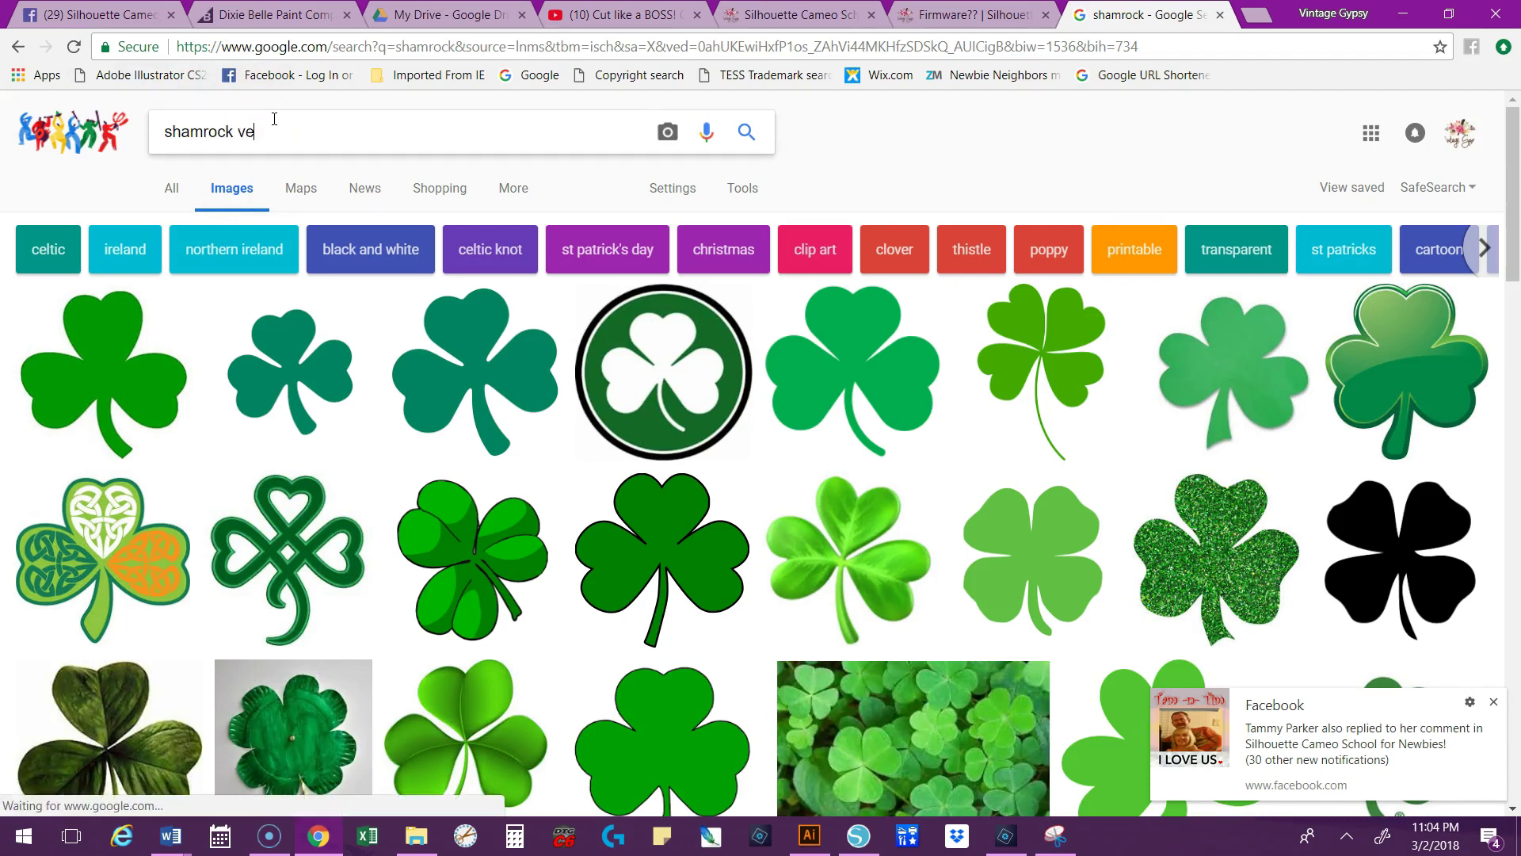
pyautogui.write('ctor')
pyautogui.press('Return')
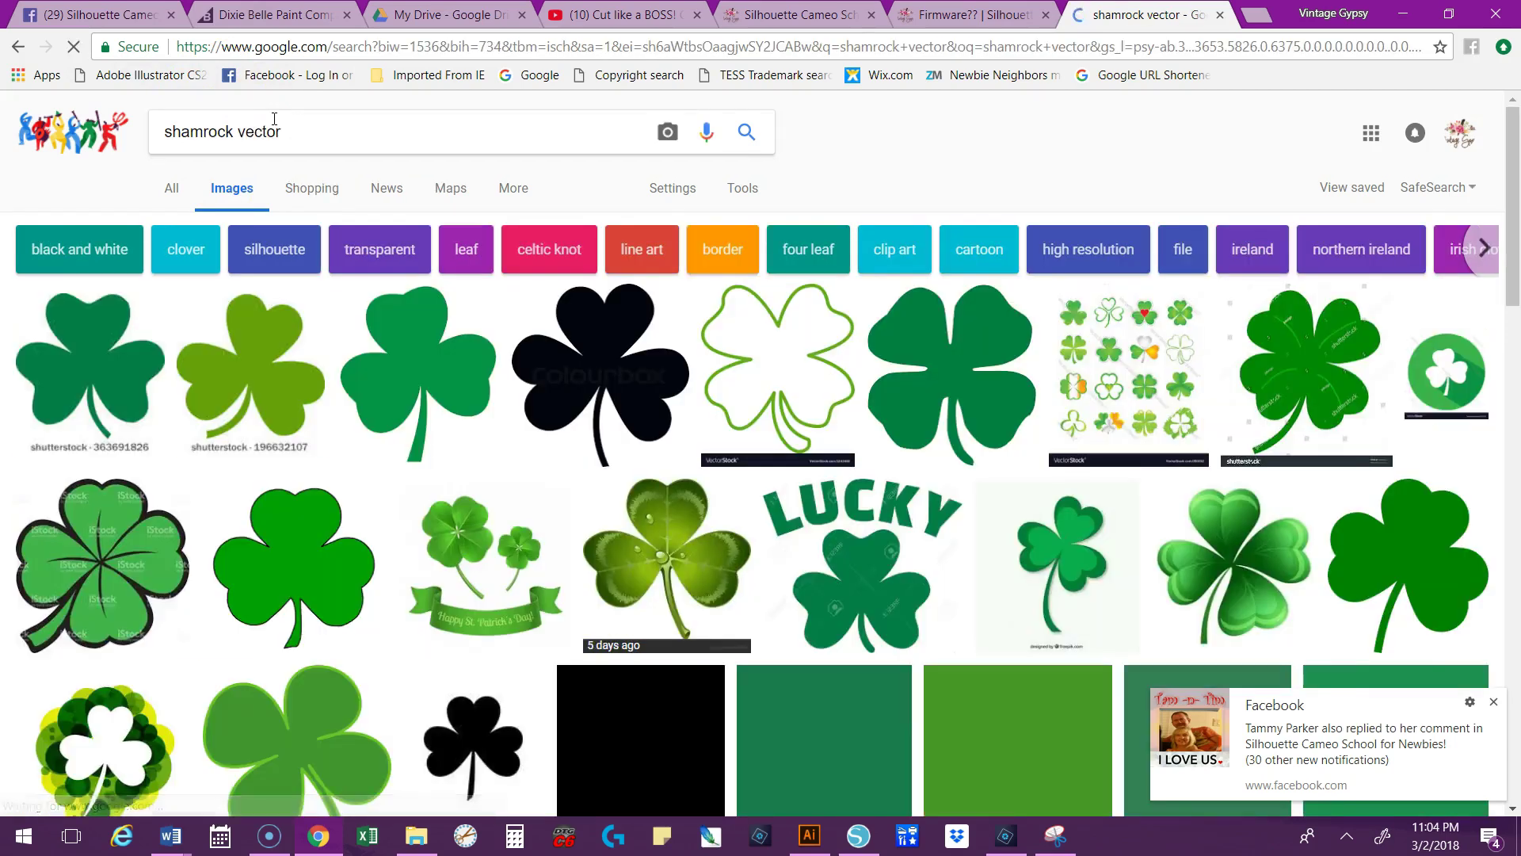
pyautogui.click(72, 519)
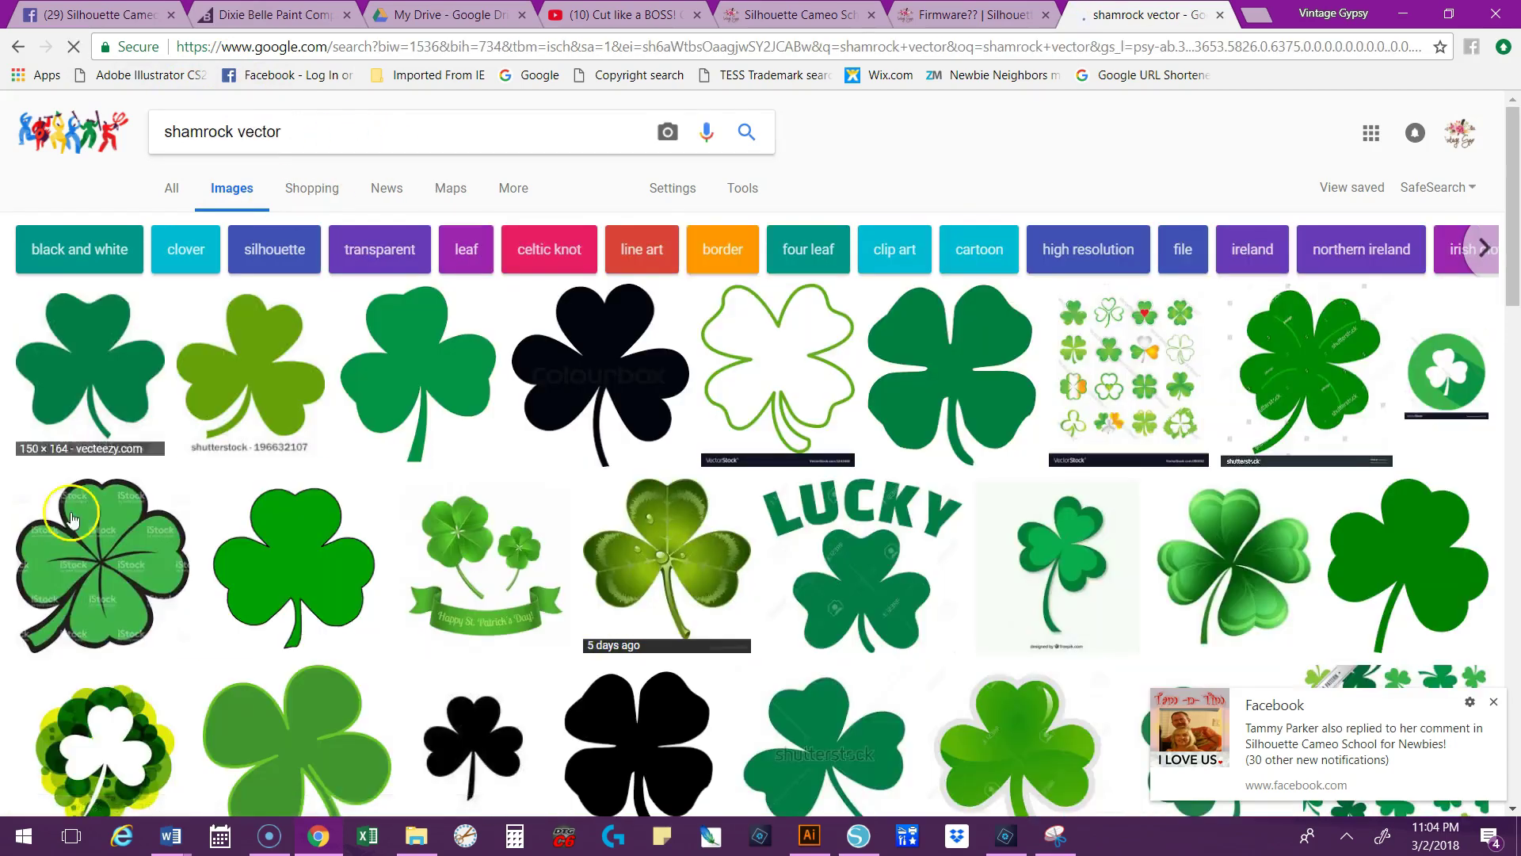
pyautogui.click(449, 367)
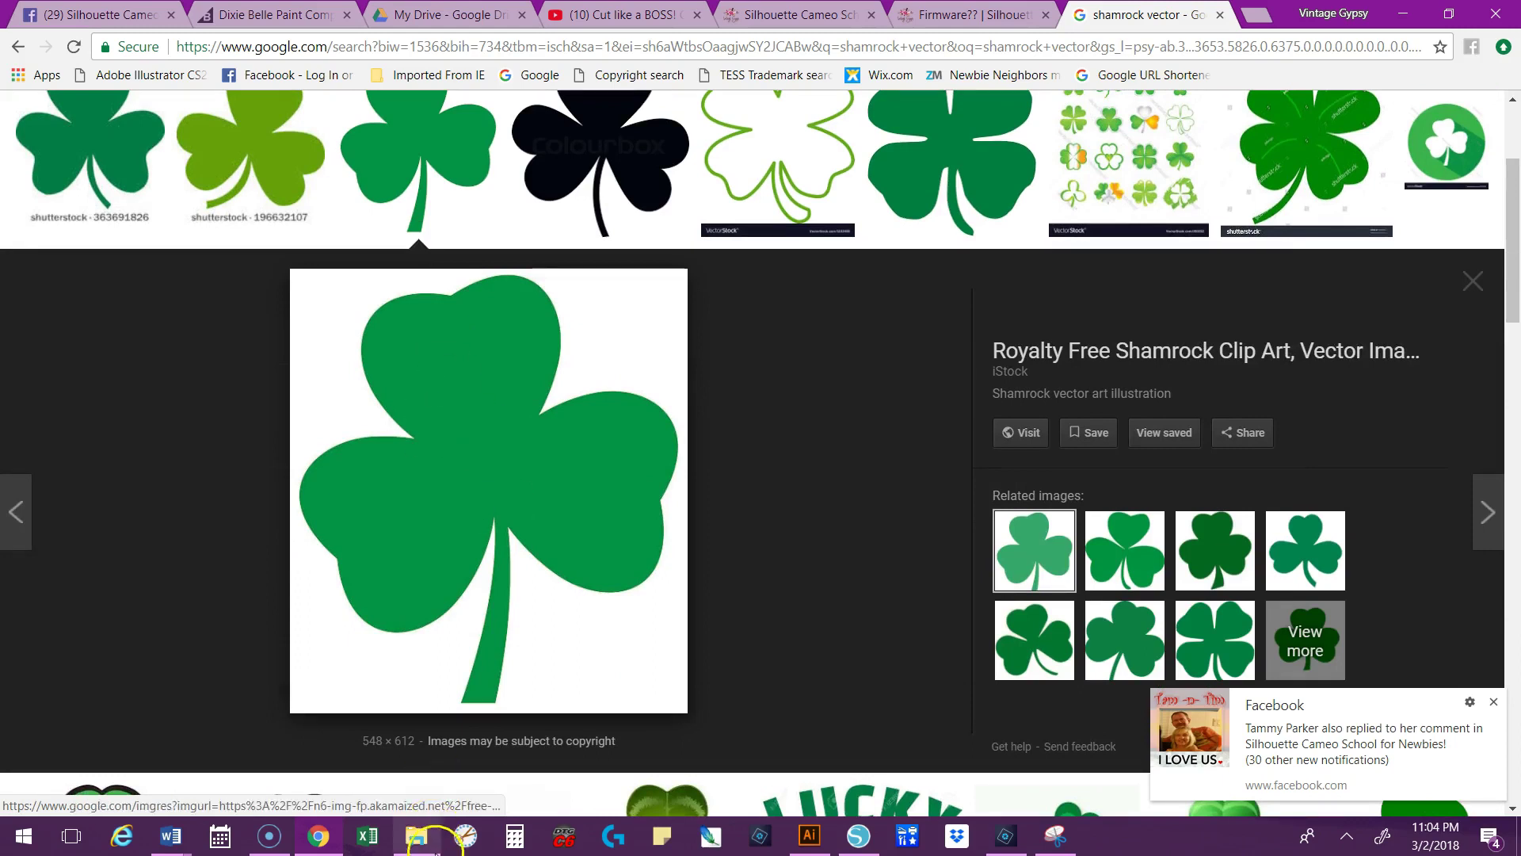
# - Snip the green shamrock preview and copy the snip to the clipboard
pyautogui.click(868, 812)
pyautogui.click(1055, 835)
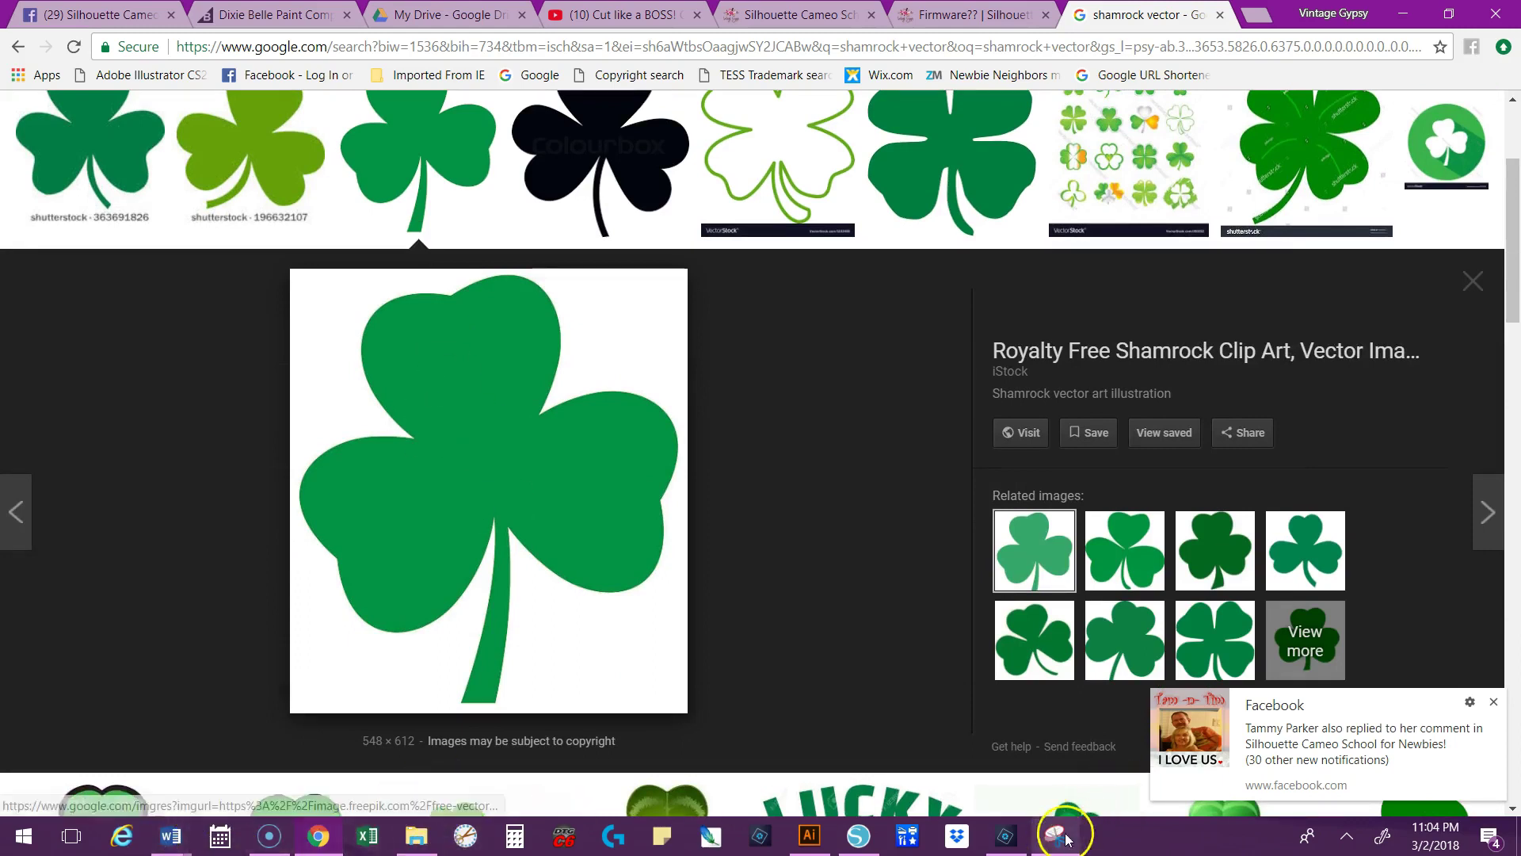
pyautogui.click(550, 212)
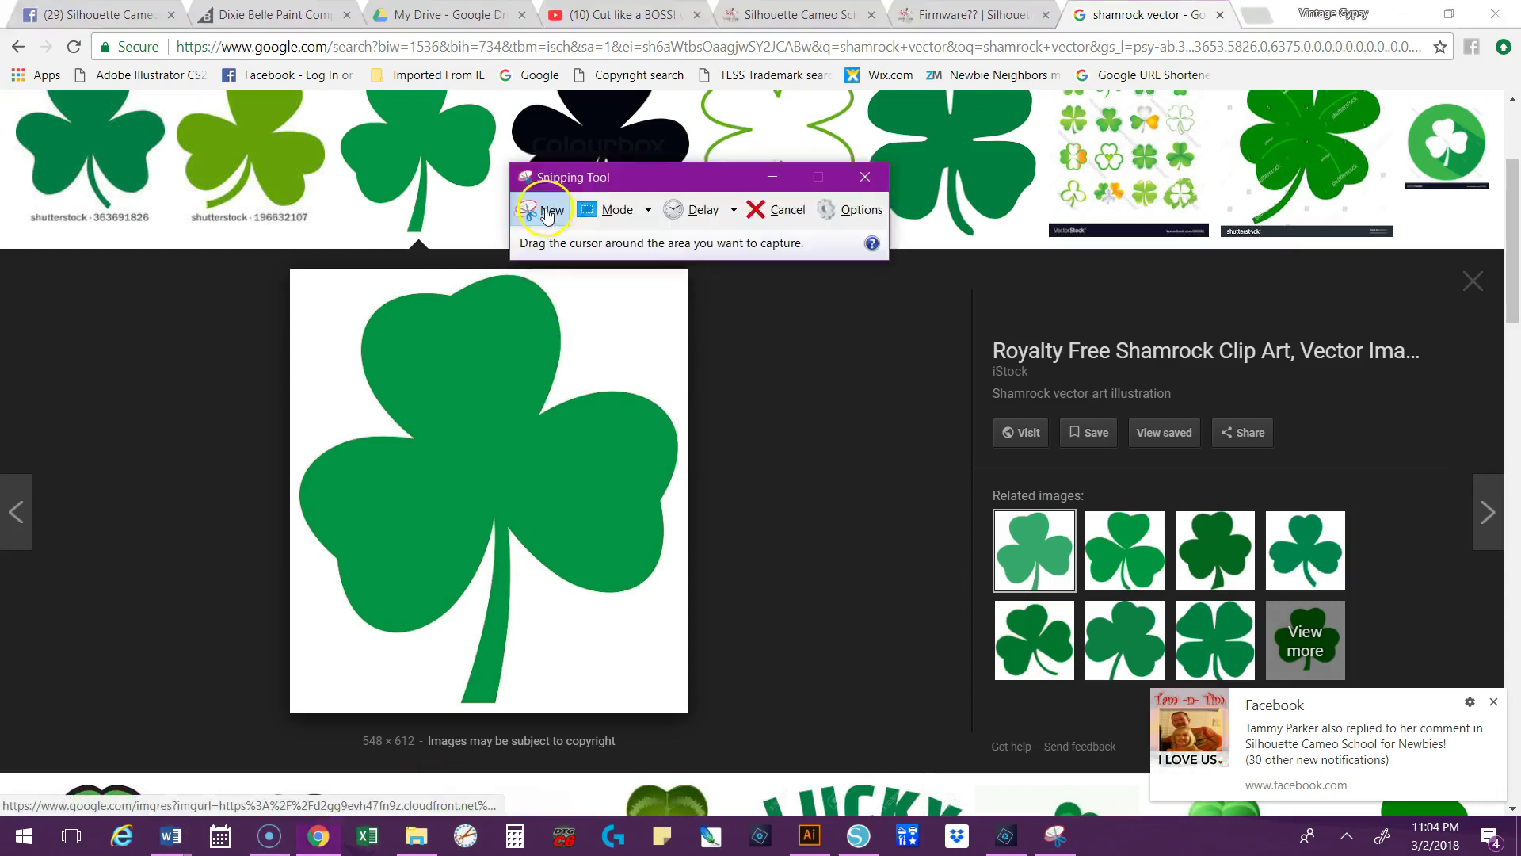
pyautogui.moveTo(299, 262); pyautogui.dragTo(686, 706)
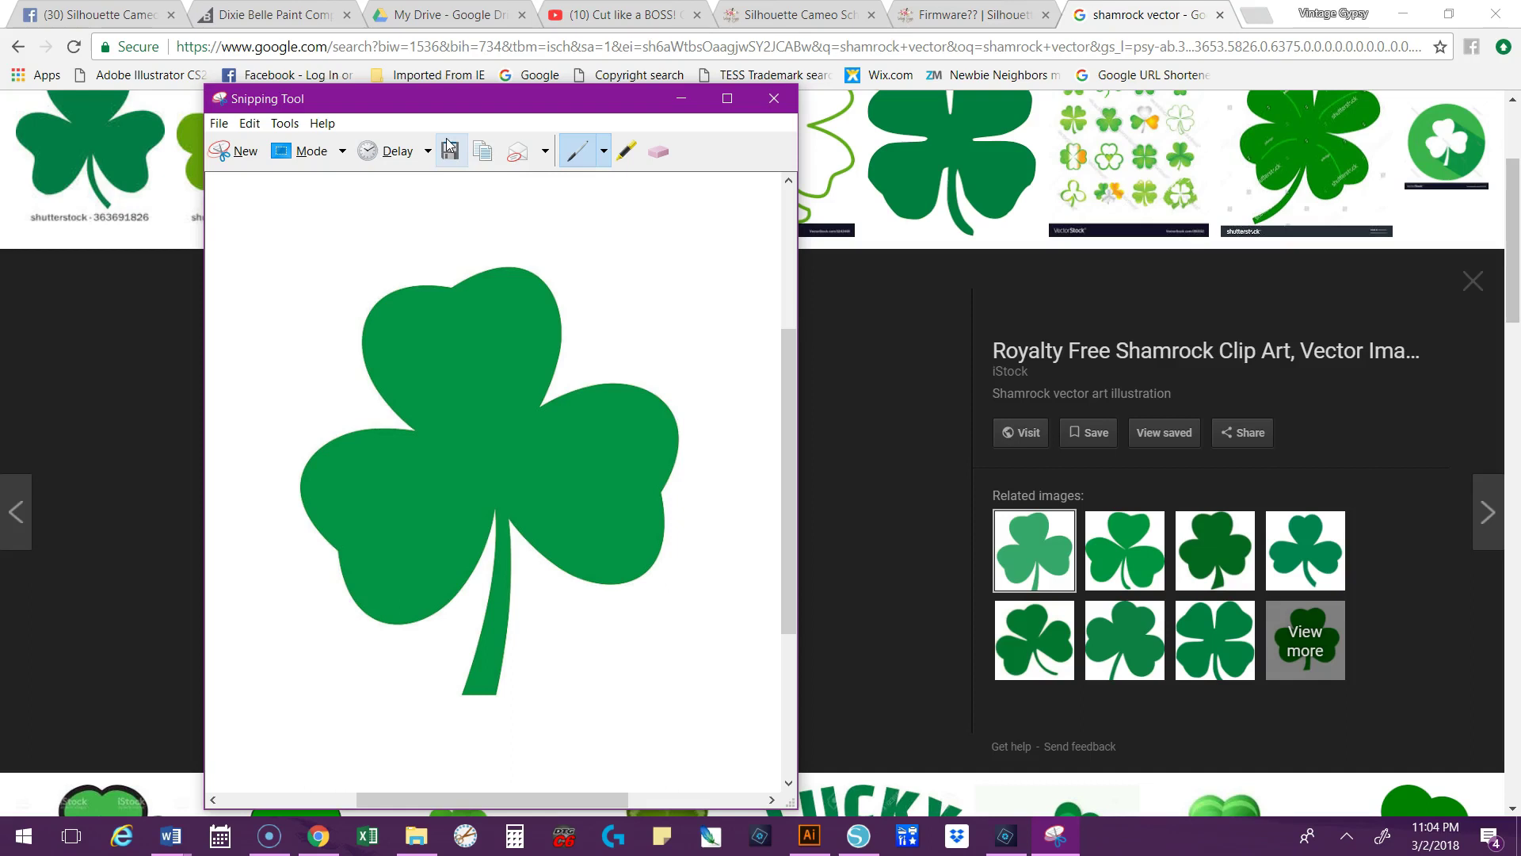
pyautogui.rightClick(475, 409)
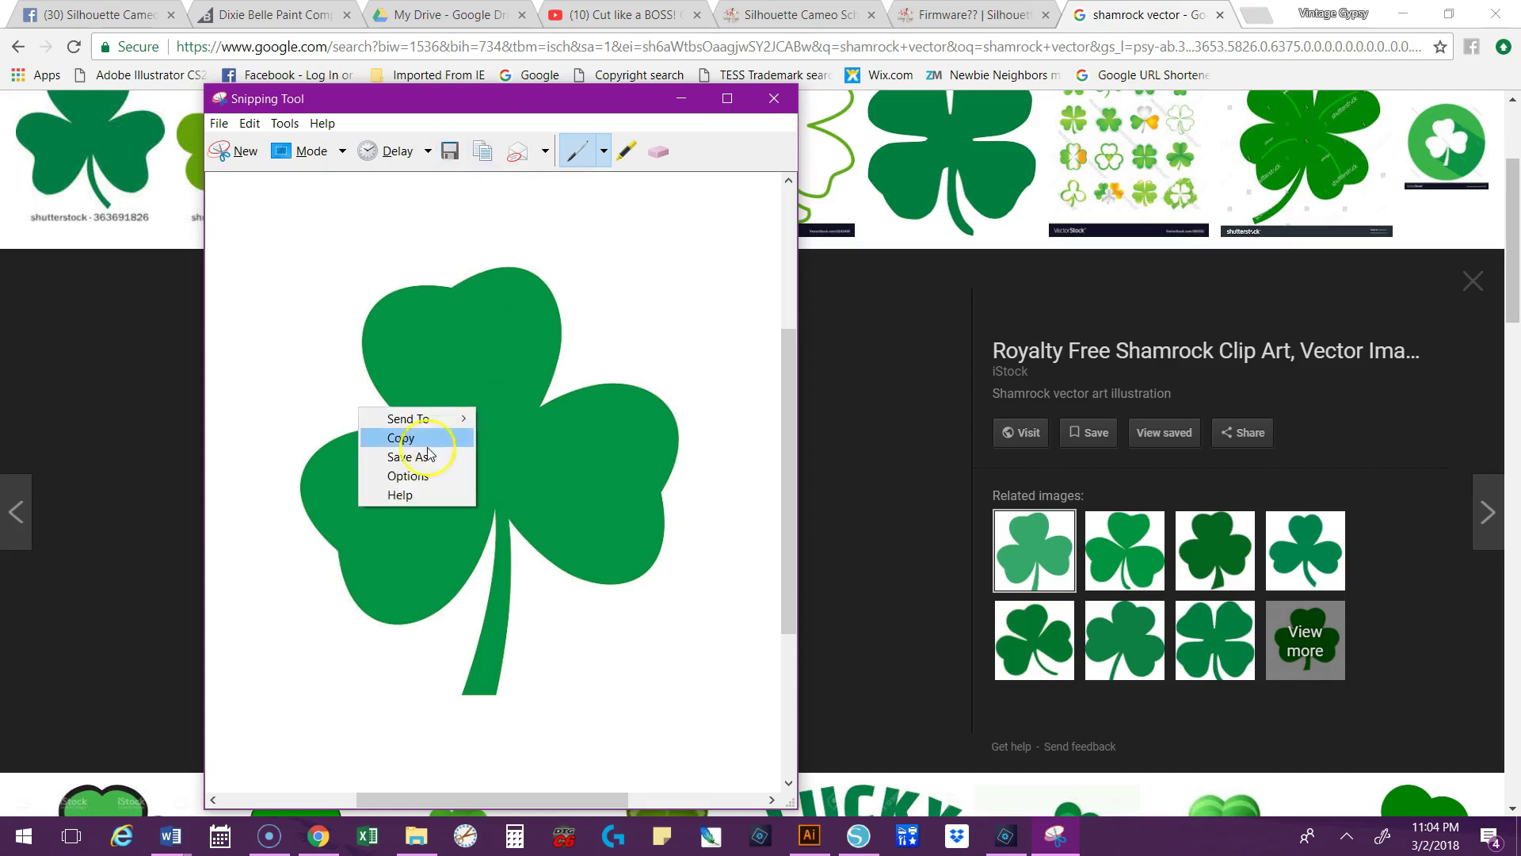
pyautogui.click(428, 438)
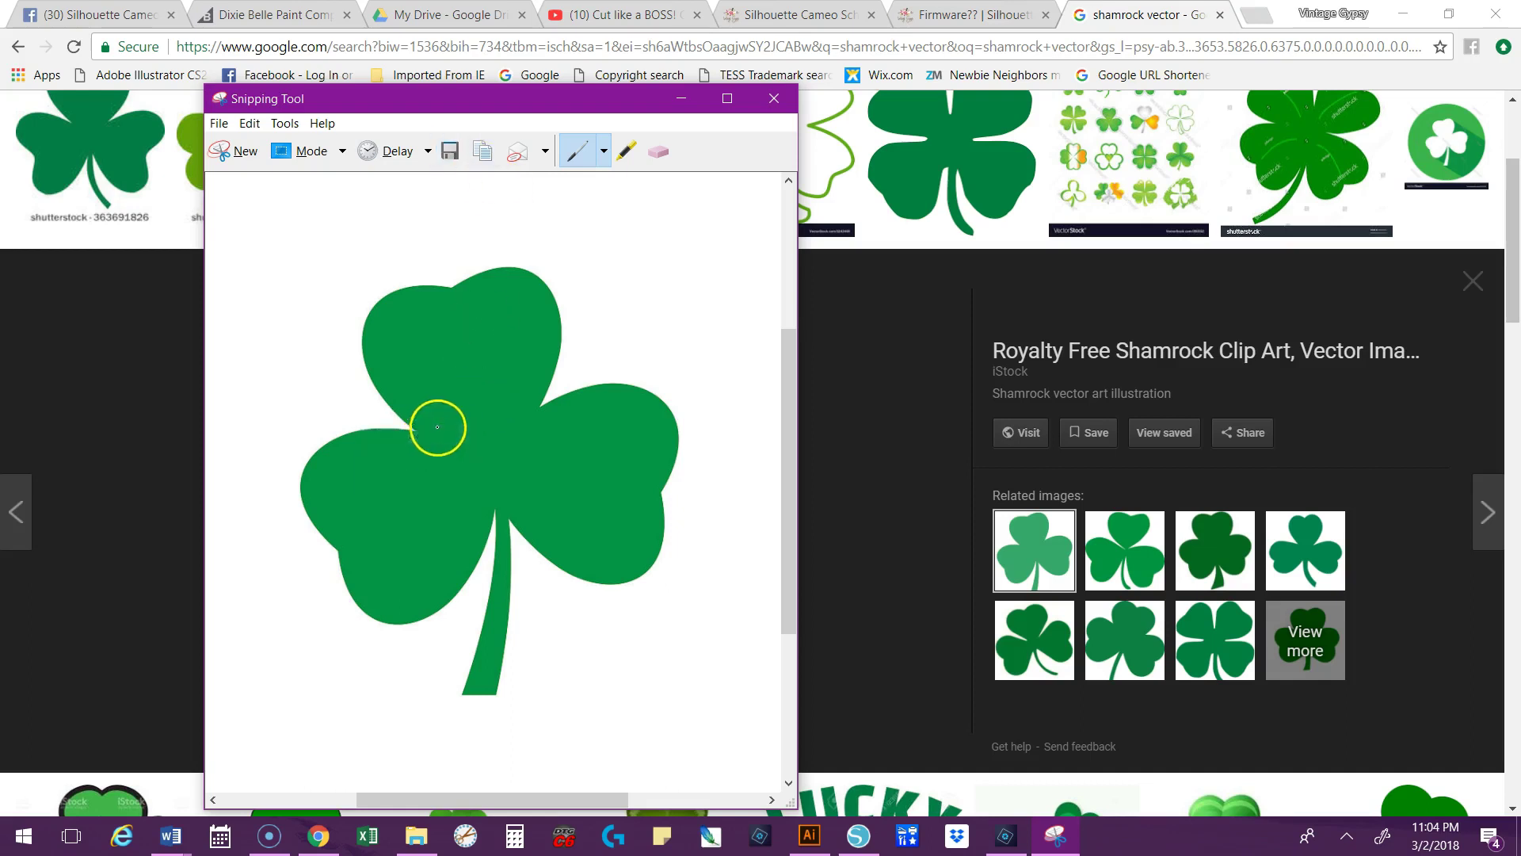
pyautogui.click(859, 836)
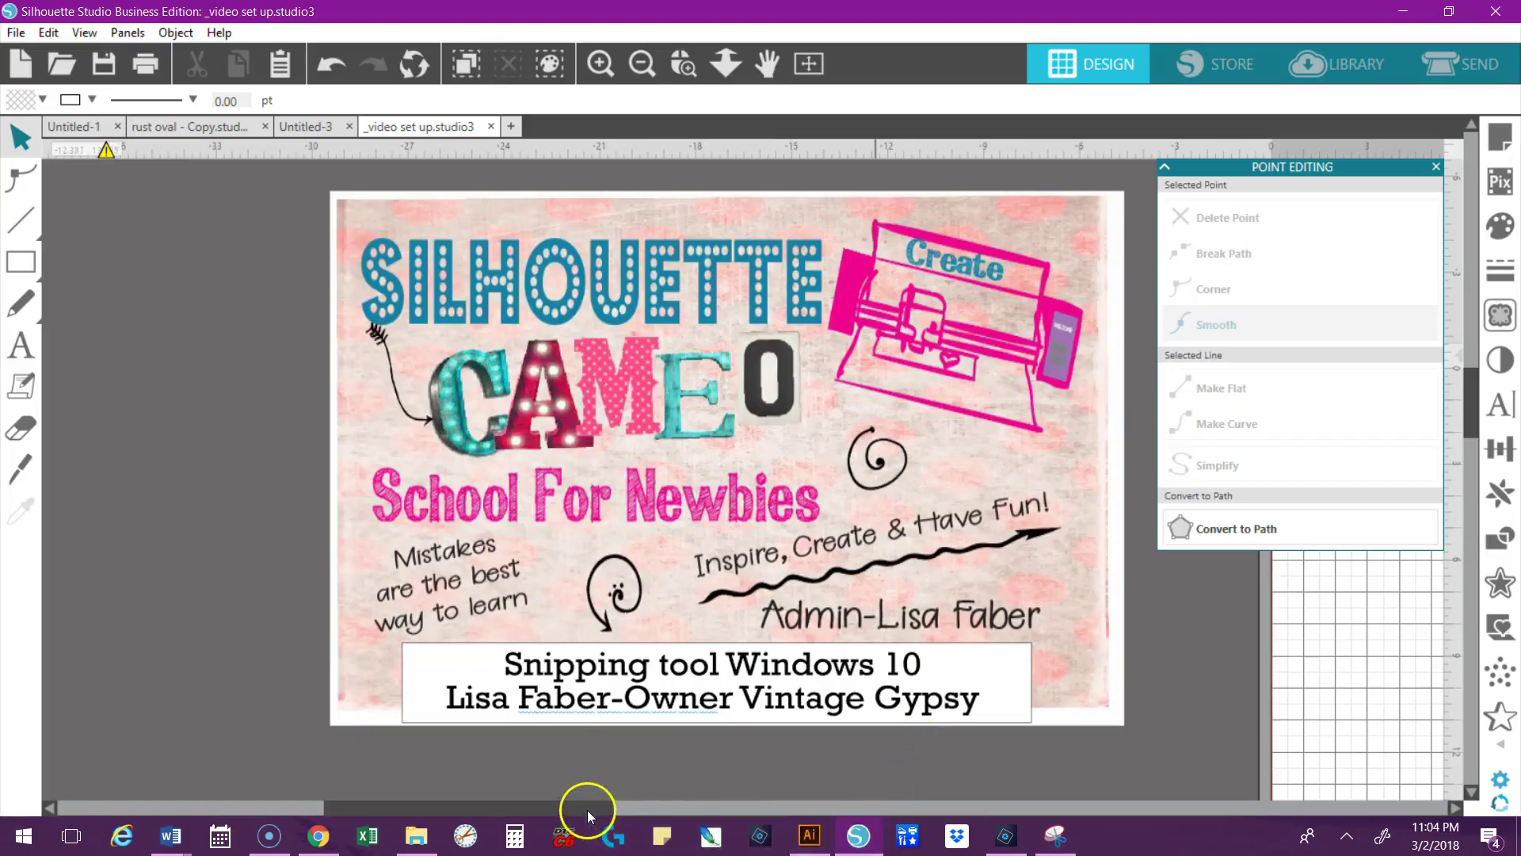
# - Paste the shamrock onto the mat and scale it to 8.759 × 9.756 in
pyautogui.click(587, 806)
pyautogui.rightClick(845, 539)
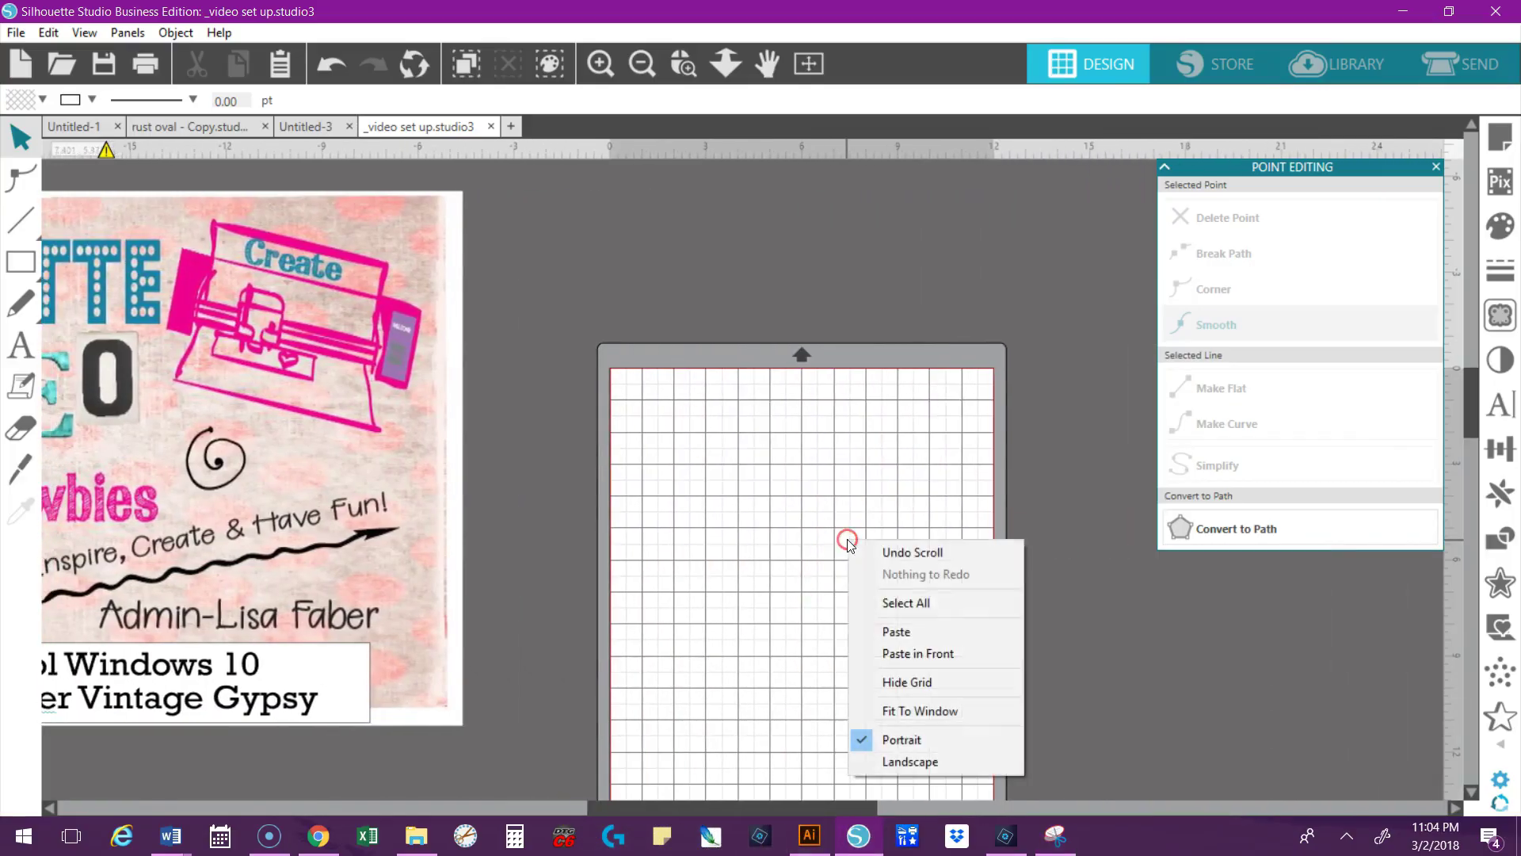
pyautogui.click(894, 633)
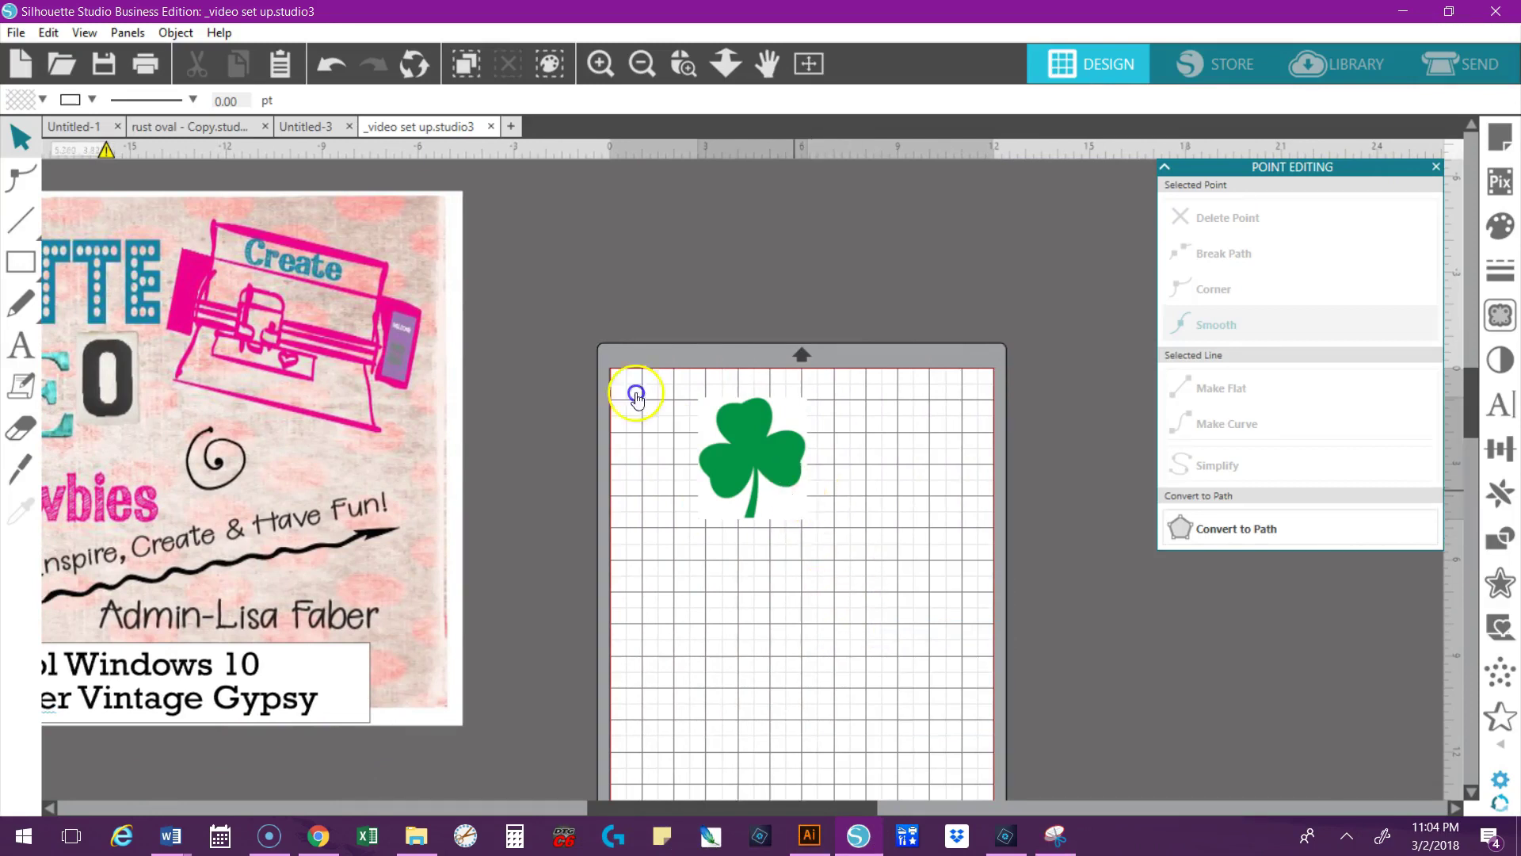
pyautogui.moveTo(636, 396); pyautogui.dragTo(988, 676)
pyautogui.moveTo(706, 485); pyautogui.dragTo(854, 613)
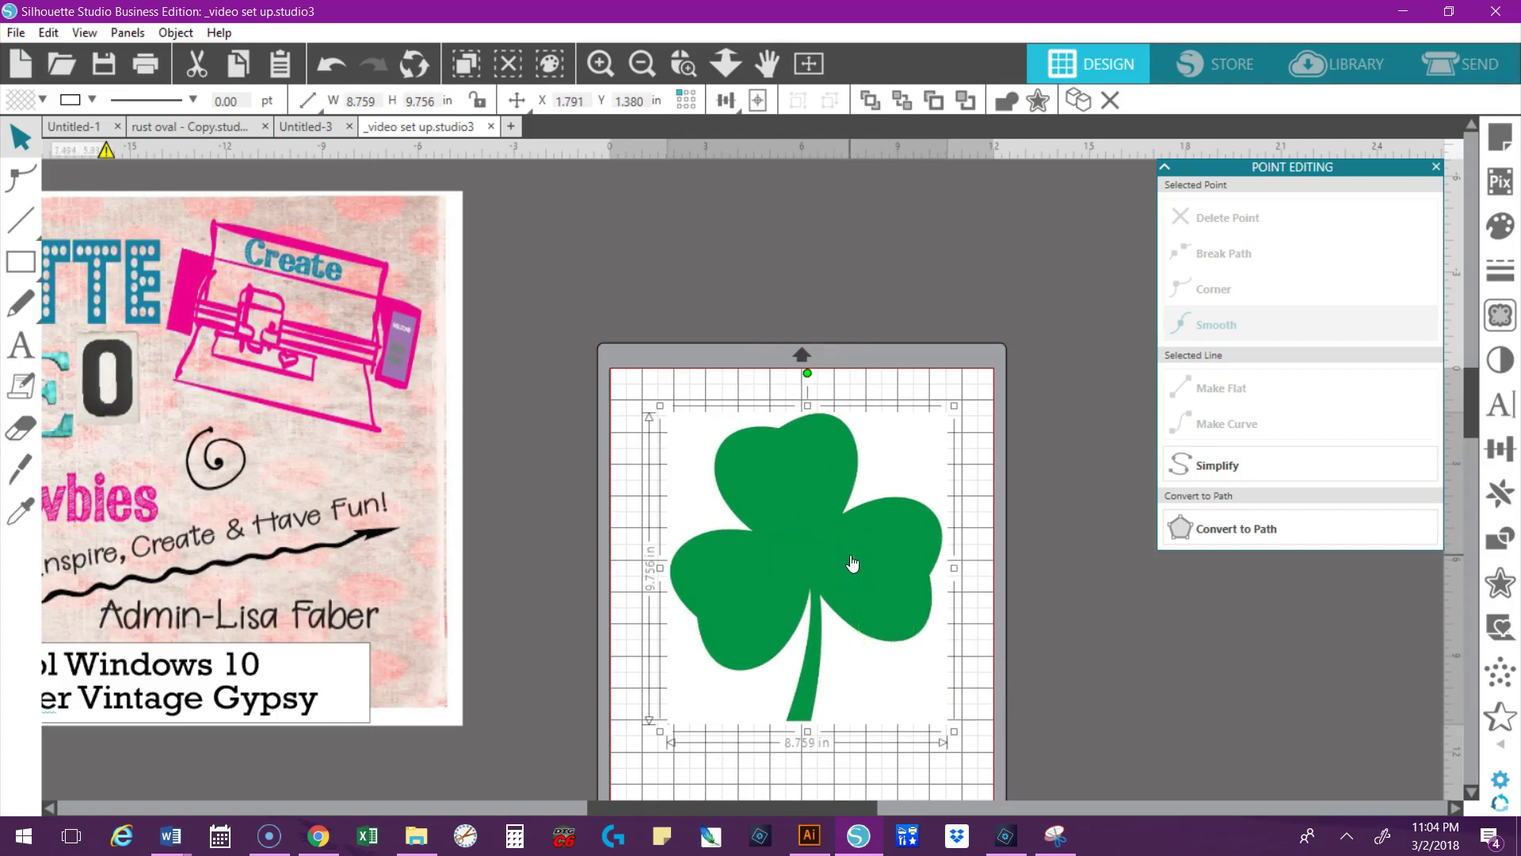
pyautogui.click(318, 833)
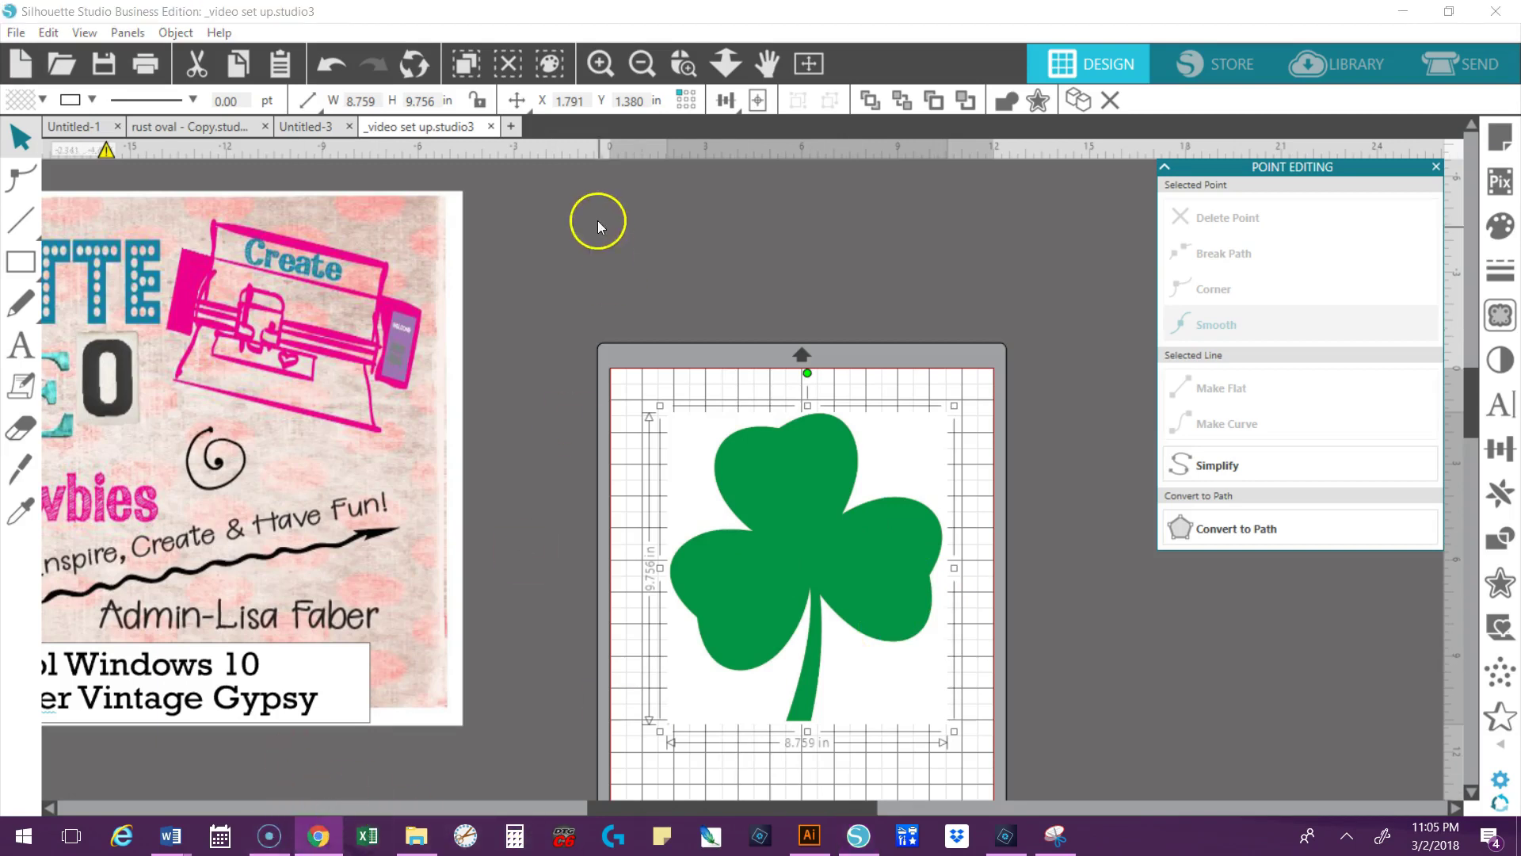
# - Search images for 'coloring pages' and preview the Mickey-in-the-rain coloring page
pyautogui.click(319, 836)
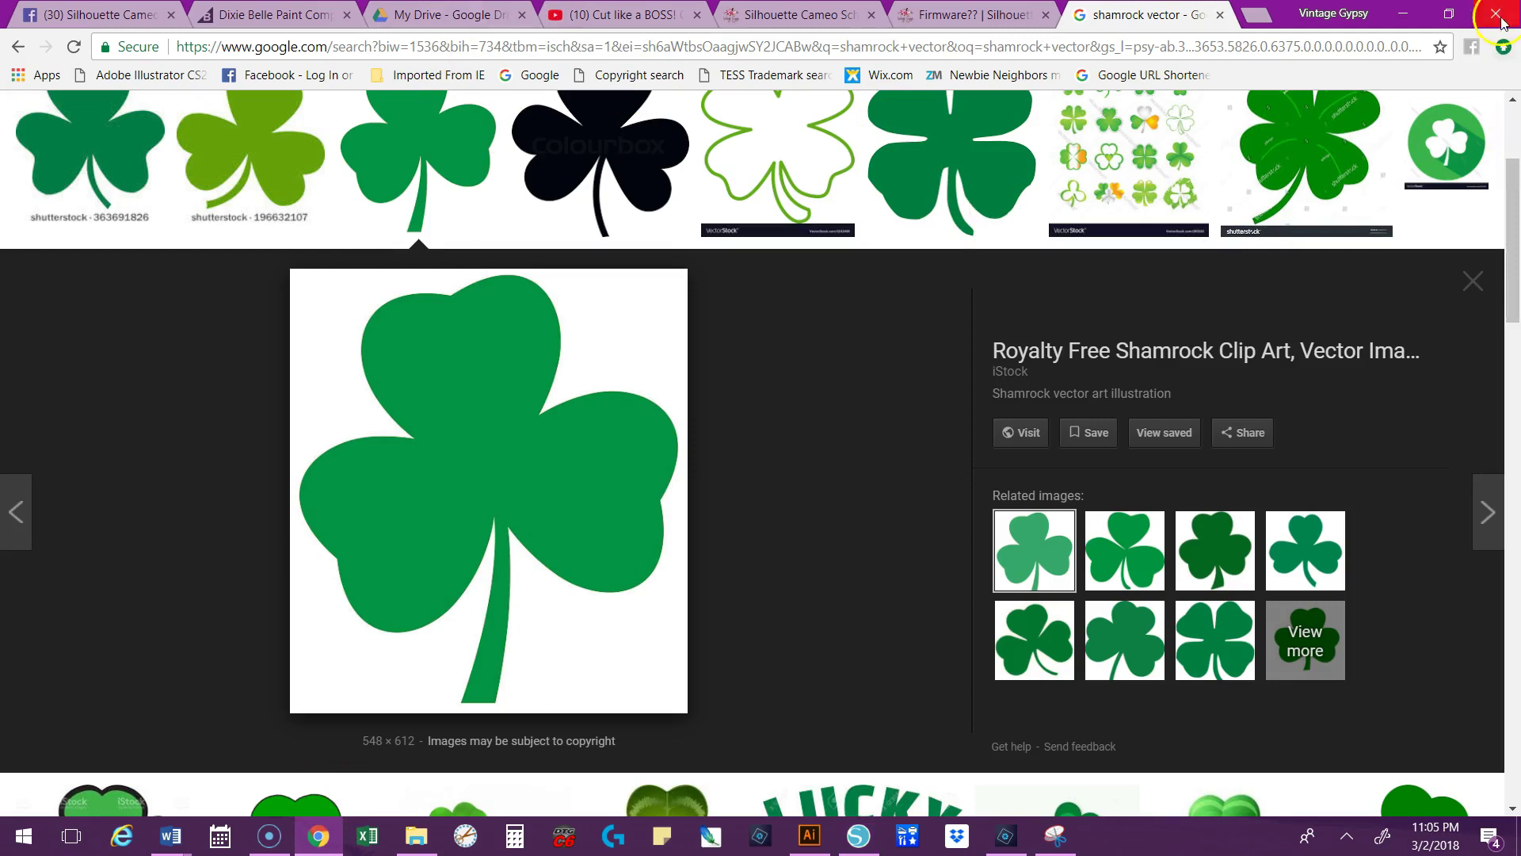
pyautogui.scroll(3, 1498, 190)
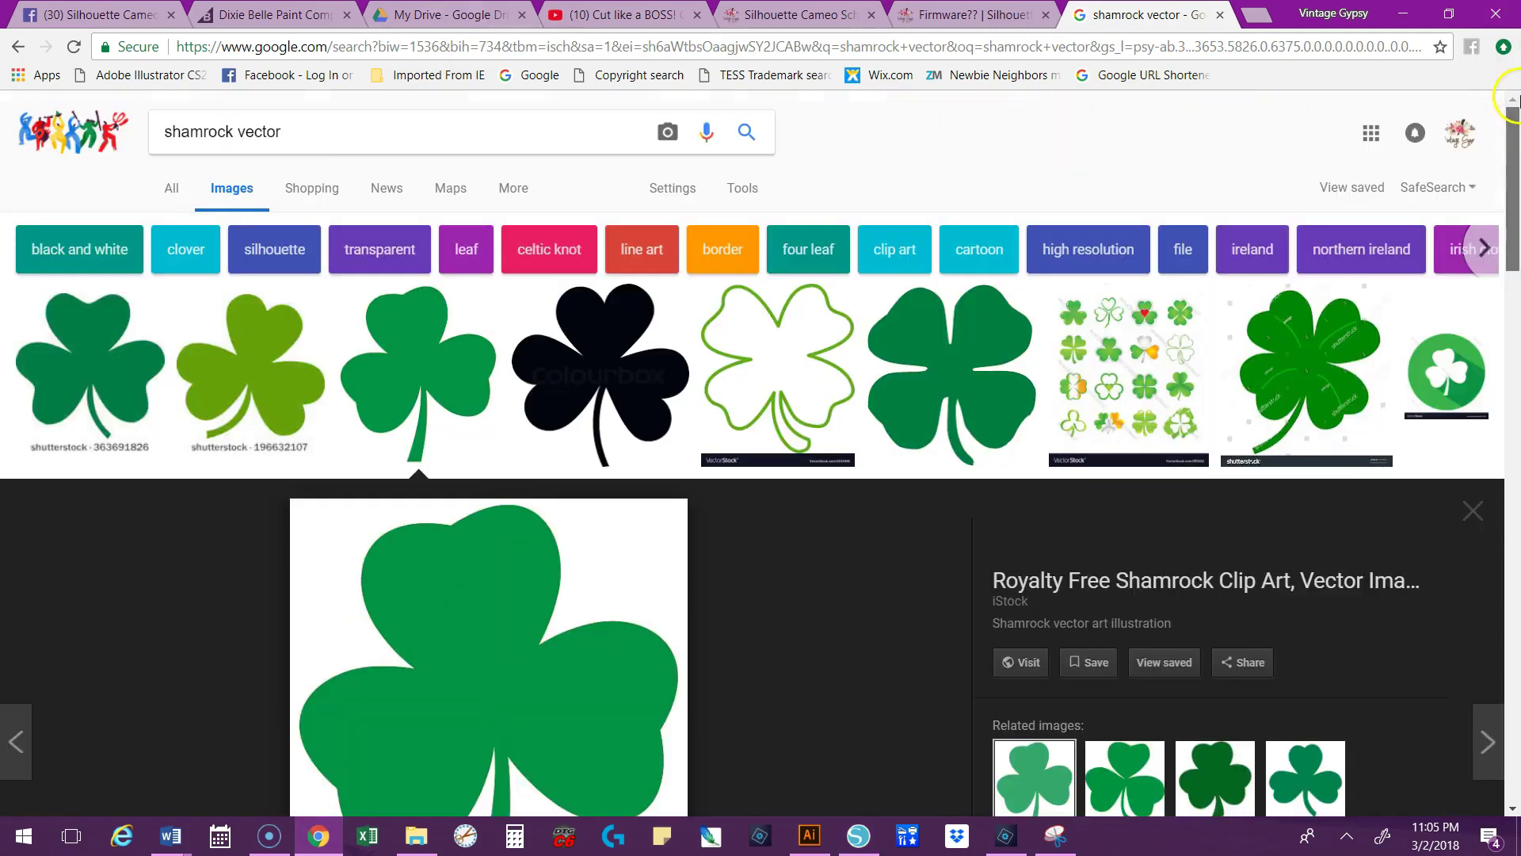
pyautogui.tripleClick(310, 132)
pyautogui.write('coloring')
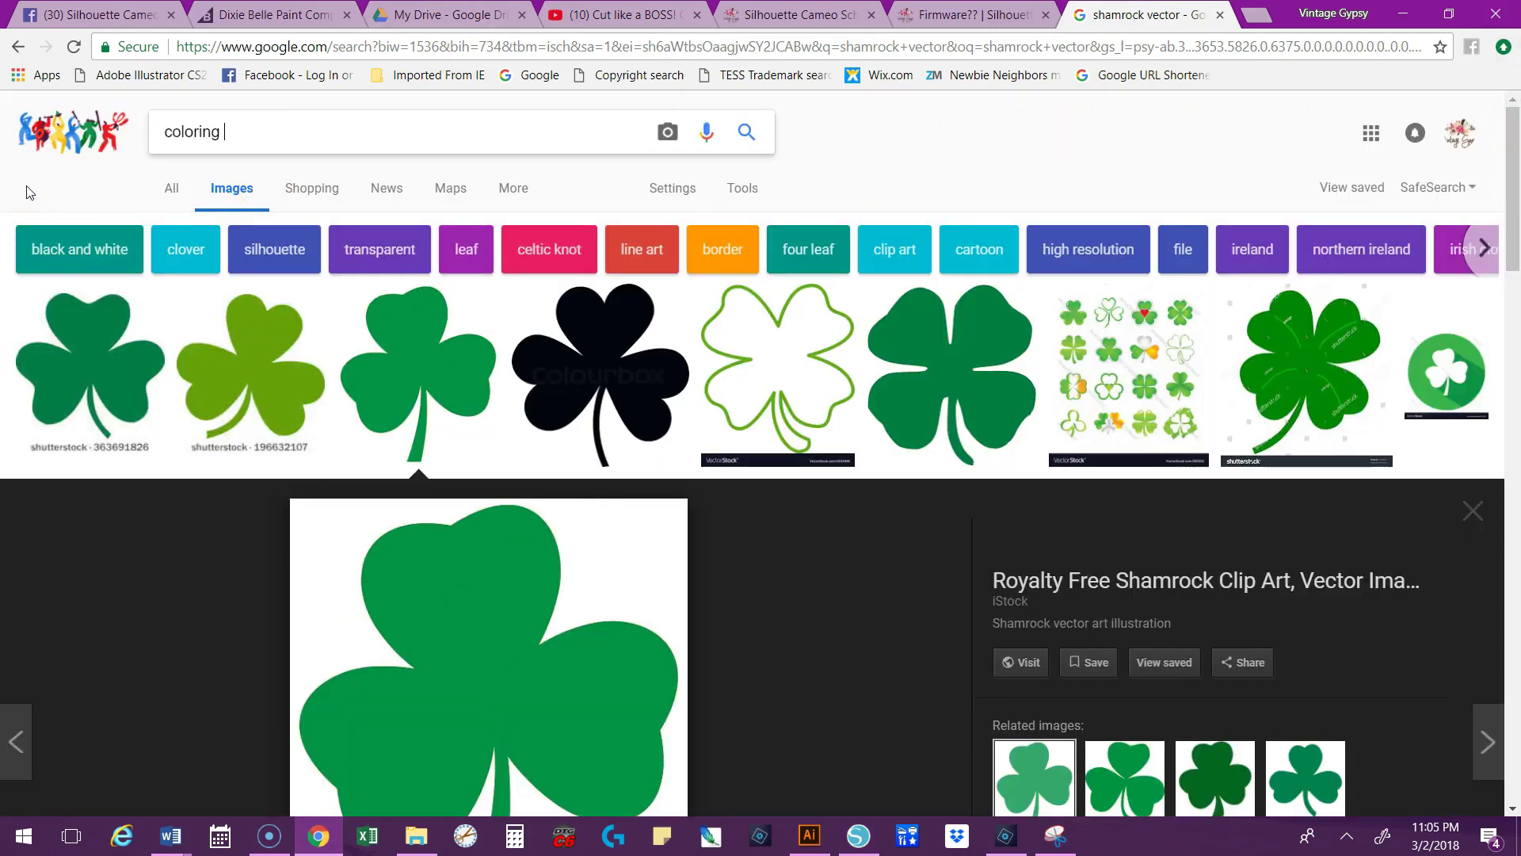
pyautogui.write(' pages')
pyautogui.press('Return')
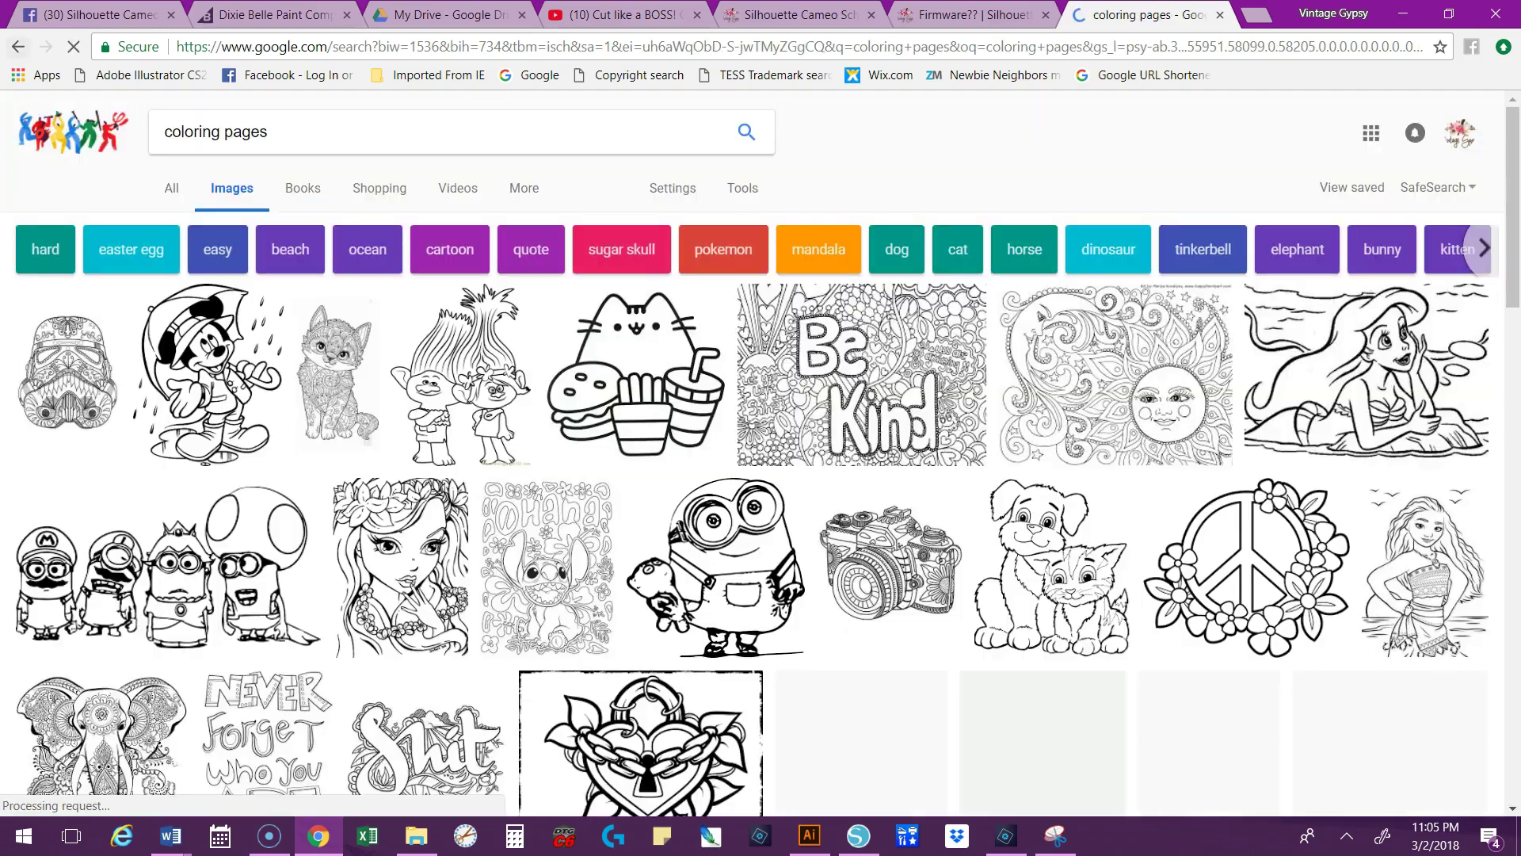
pyautogui.click(200, 346)
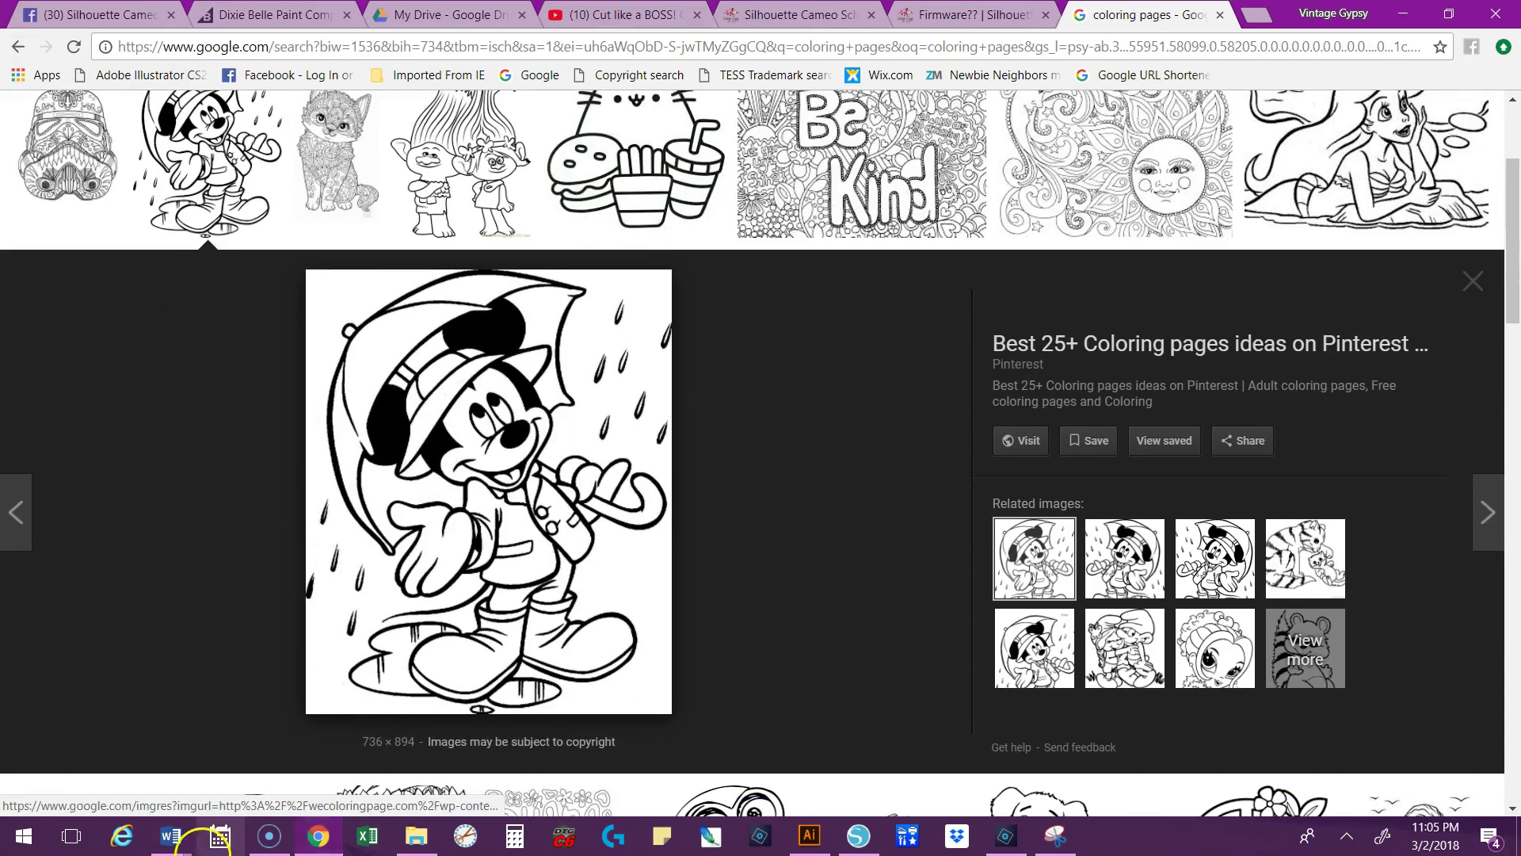
# - Take a new snip of the Mickey coloring-page image
pyautogui.click(1056, 836)
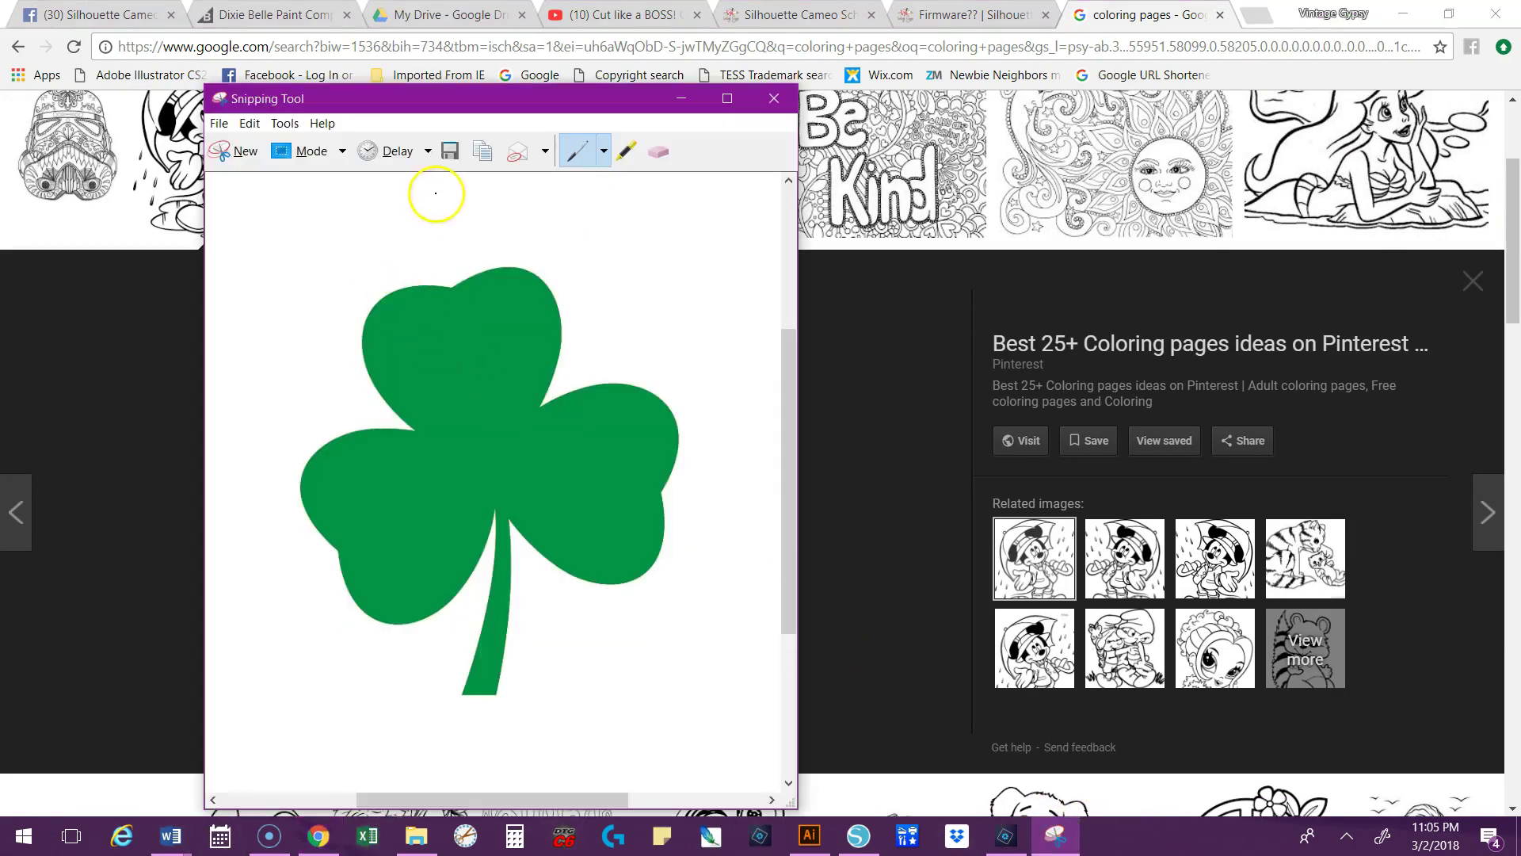
pyautogui.click(231, 150)
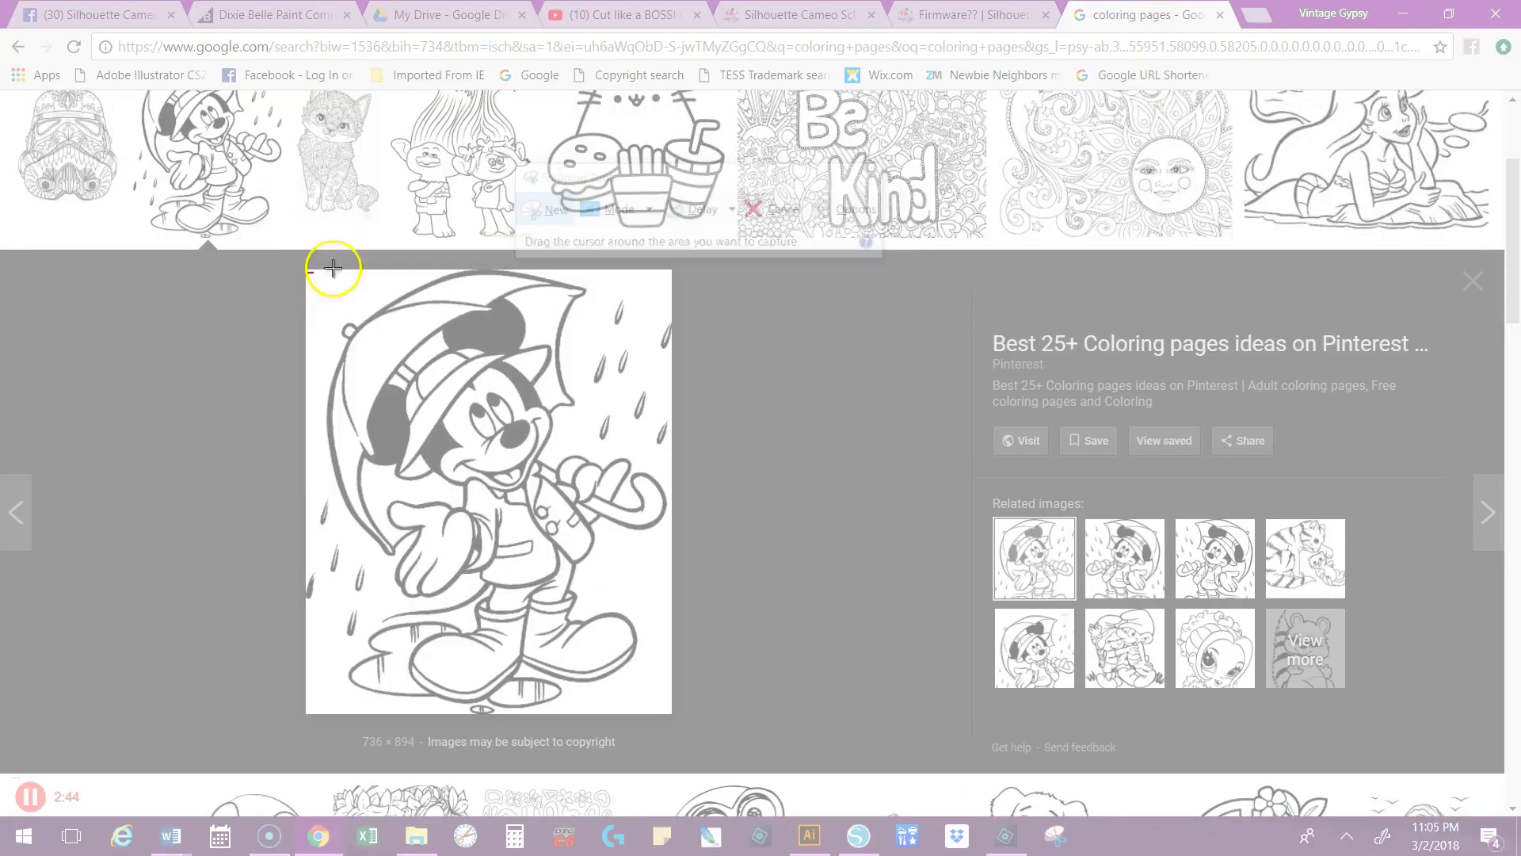
pyautogui.moveTo(308, 274); pyautogui.dragTo(676, 716)
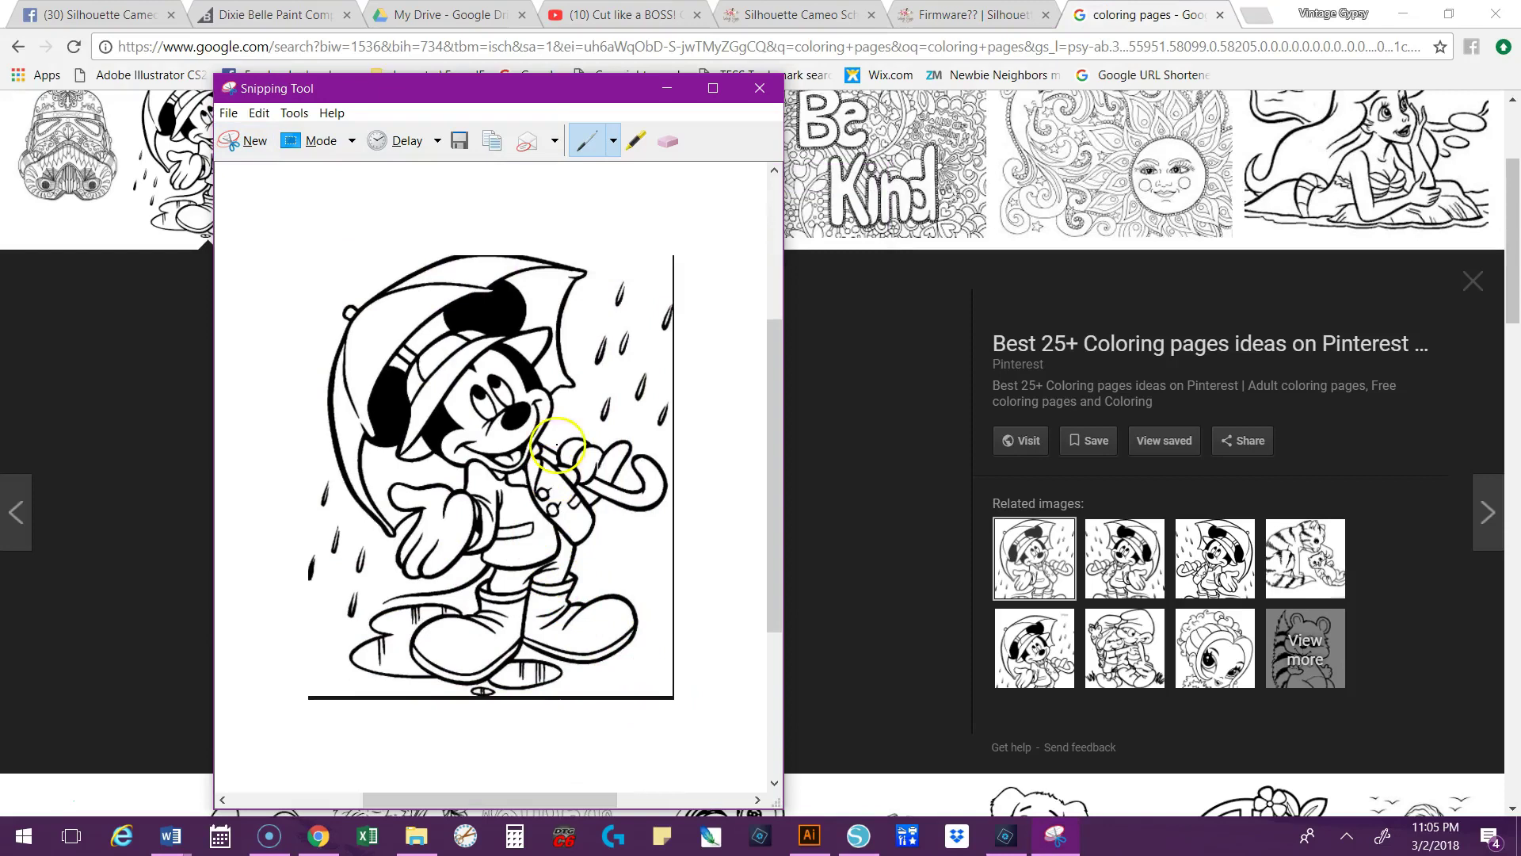
# - Save the Mickey snip to the Desktop as a JPEG named mickey
pyautogui.click(456, 149)
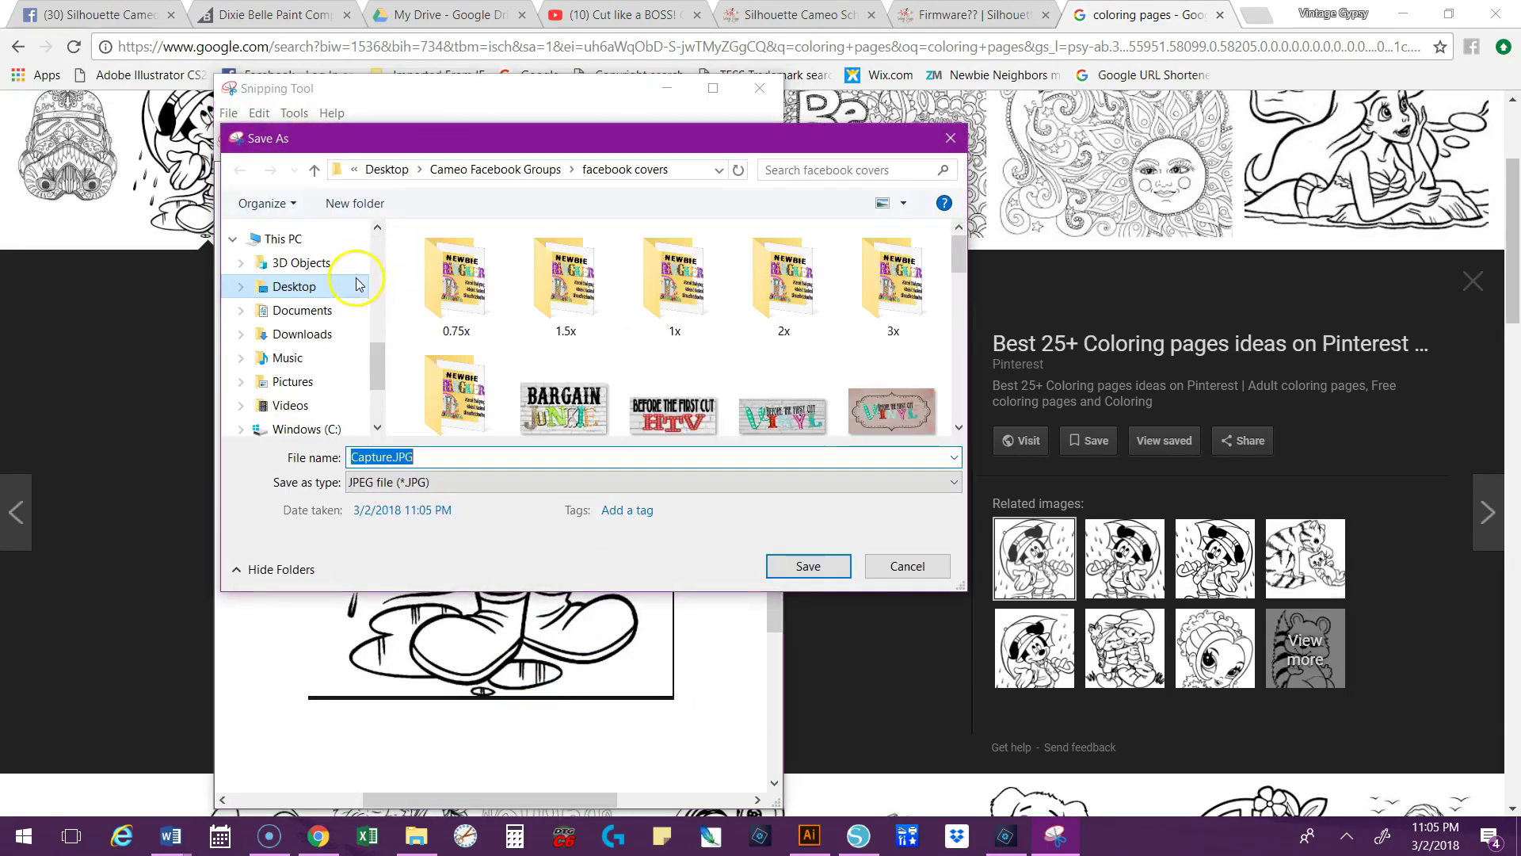
pyautogui.click(323, 293)
pyautogui.click(644, 462)
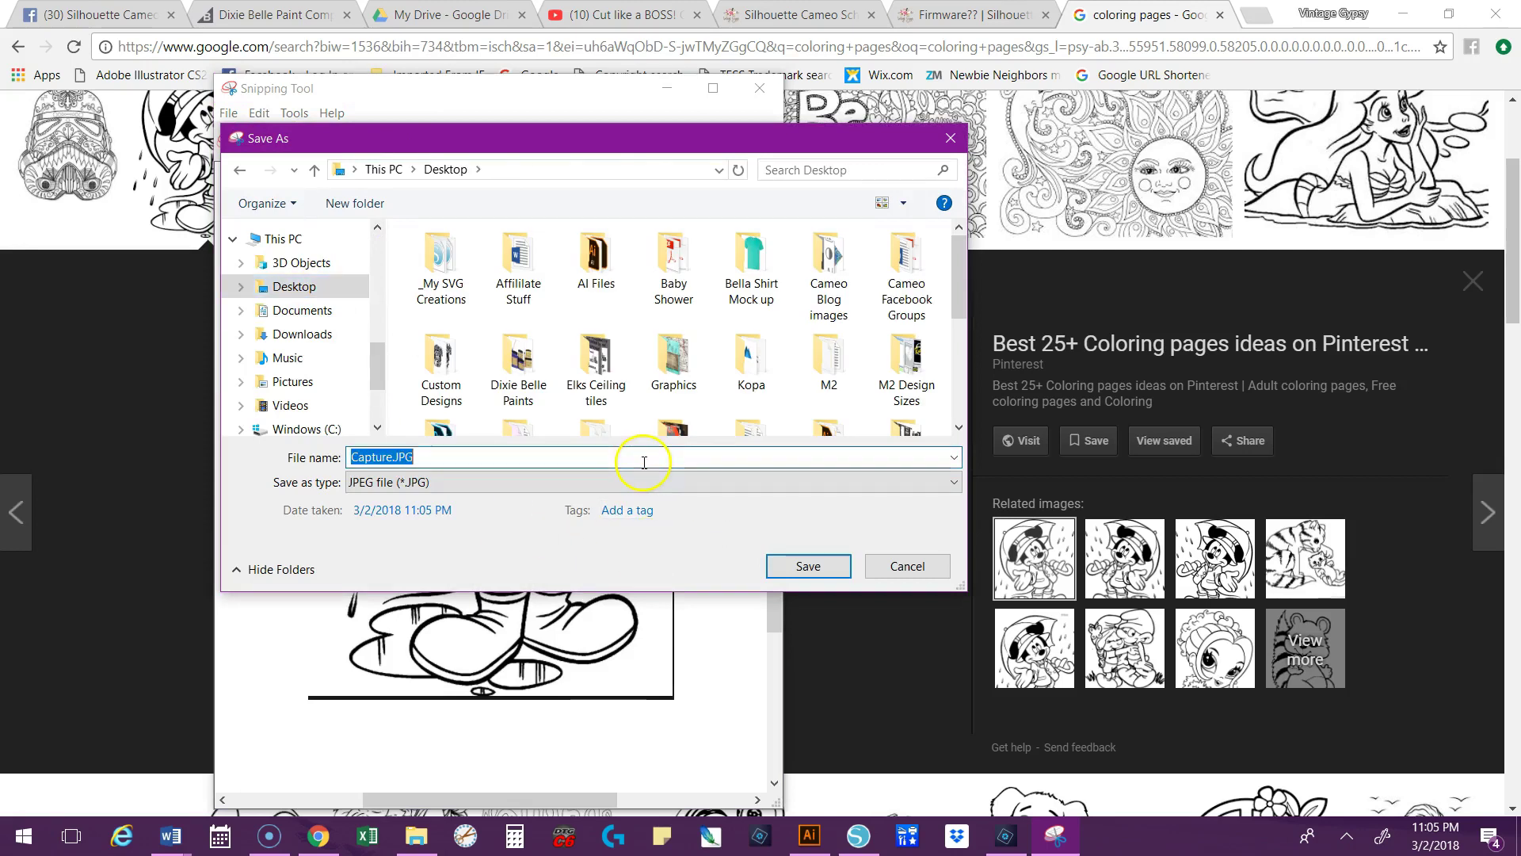
pyautogui.write('mich')
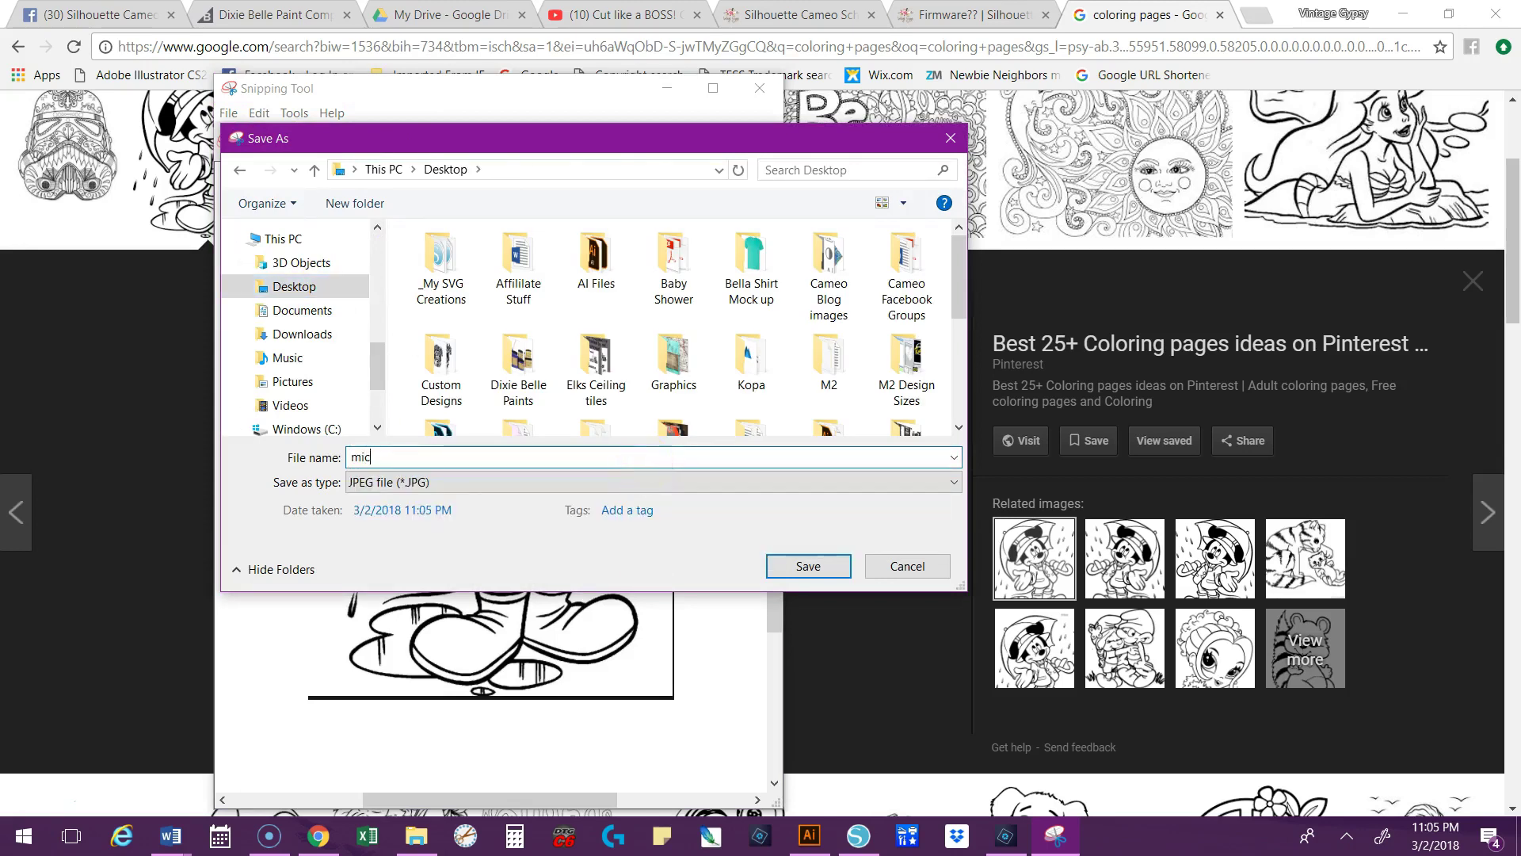
pyautogui.press('Return')
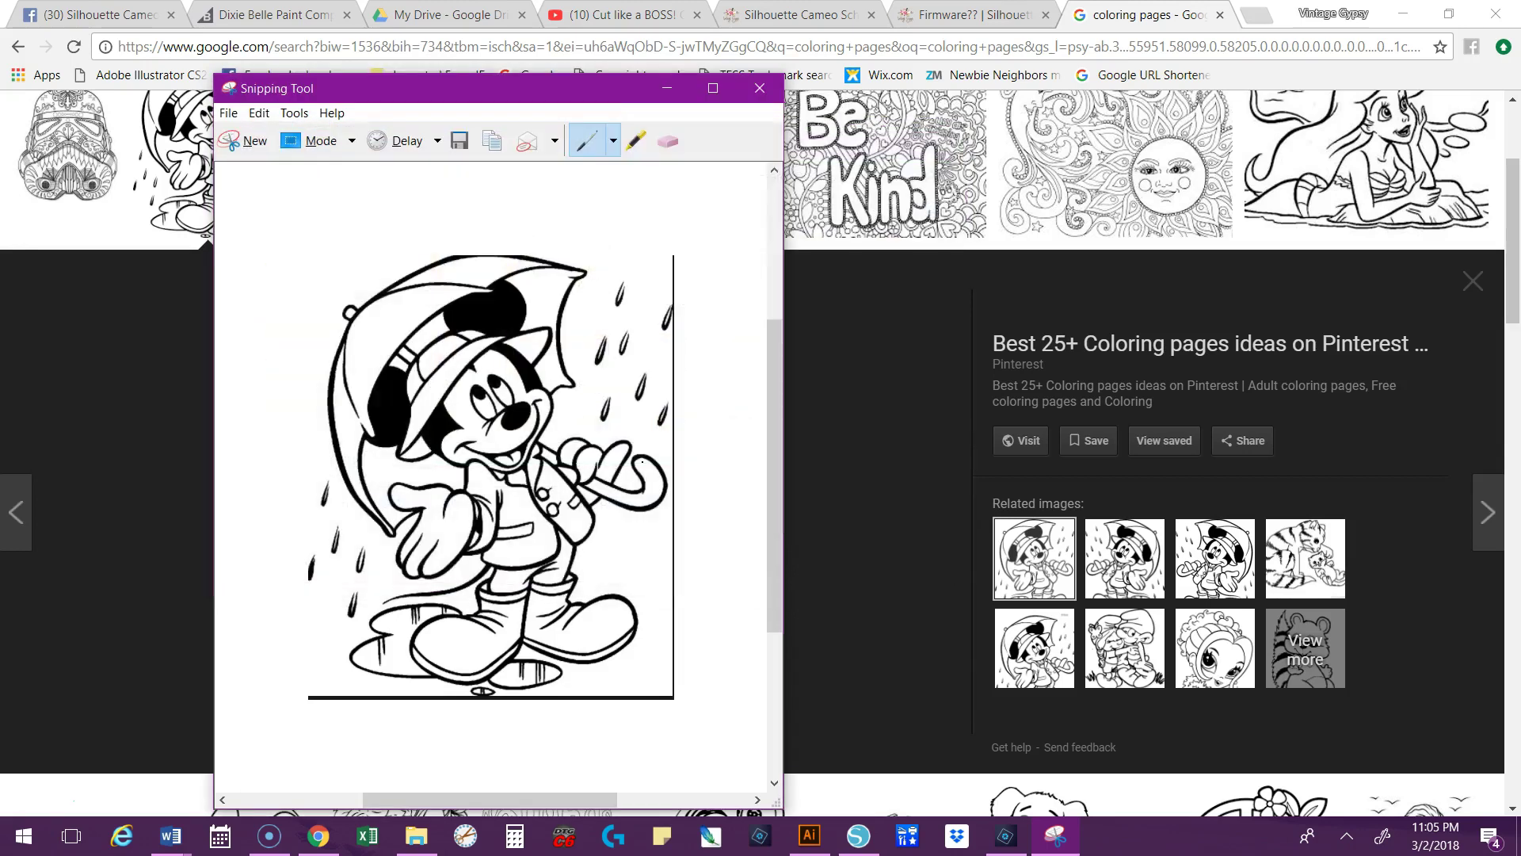
pyautogui.click(852, 846)
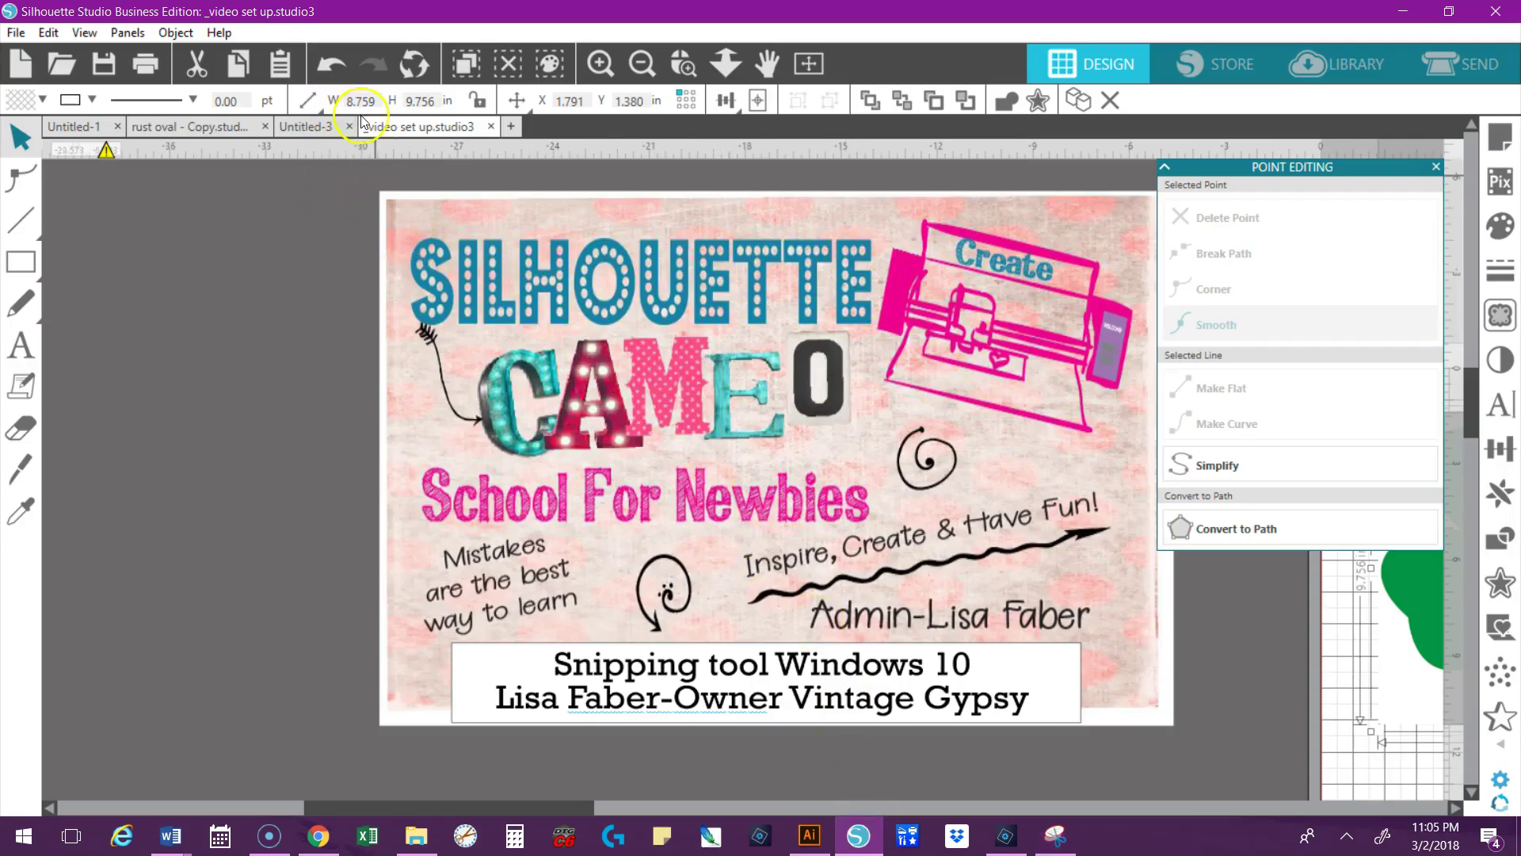
# - Open mickey.JPG from the Desktop into a new mickey.studio3 document
pyautogui.click(16, 33)
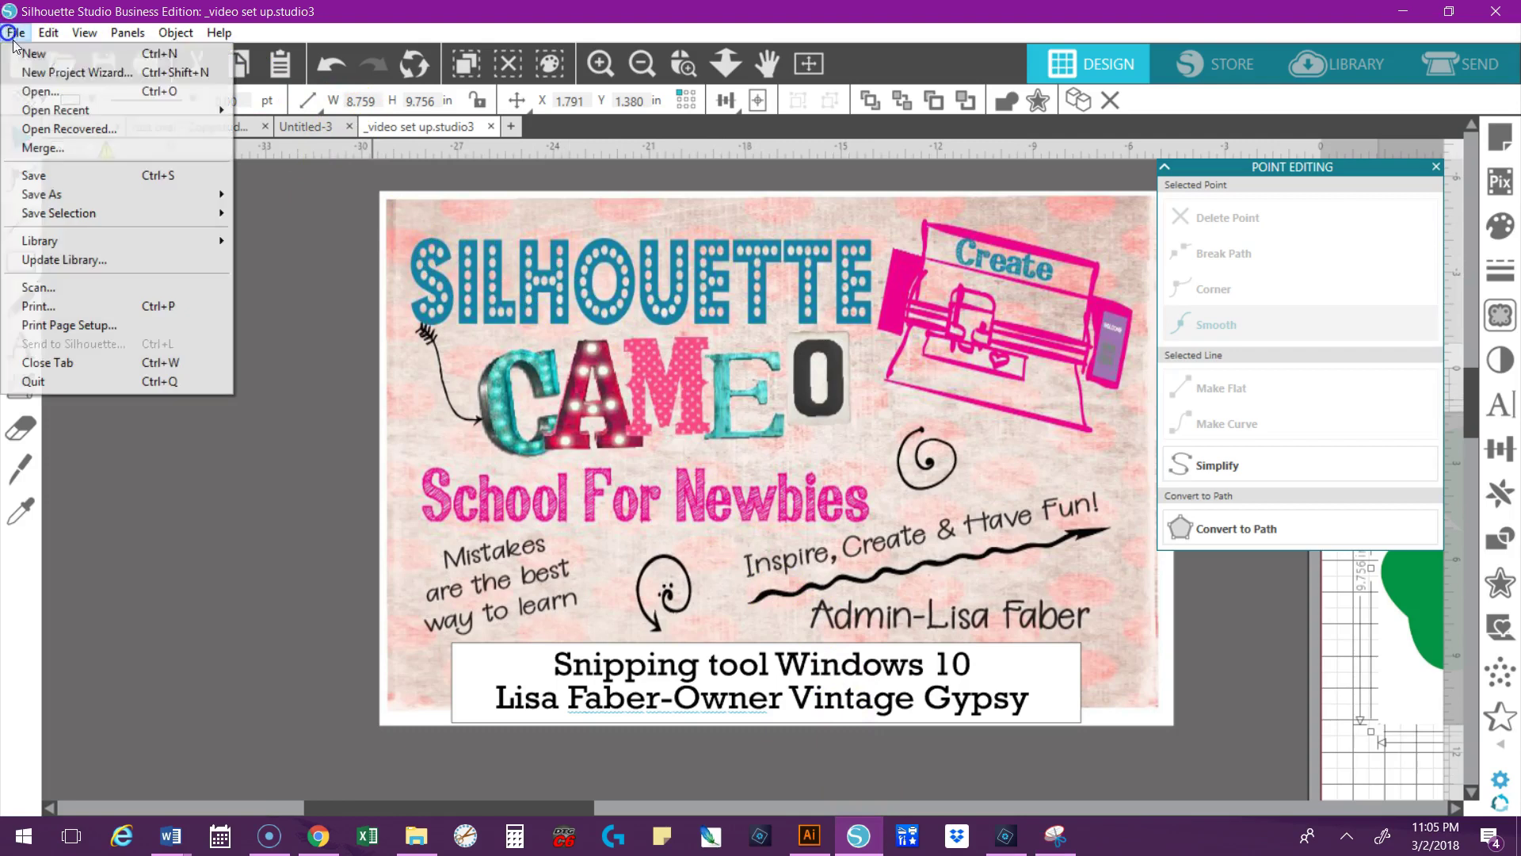
pyautogui.click(35, 92)
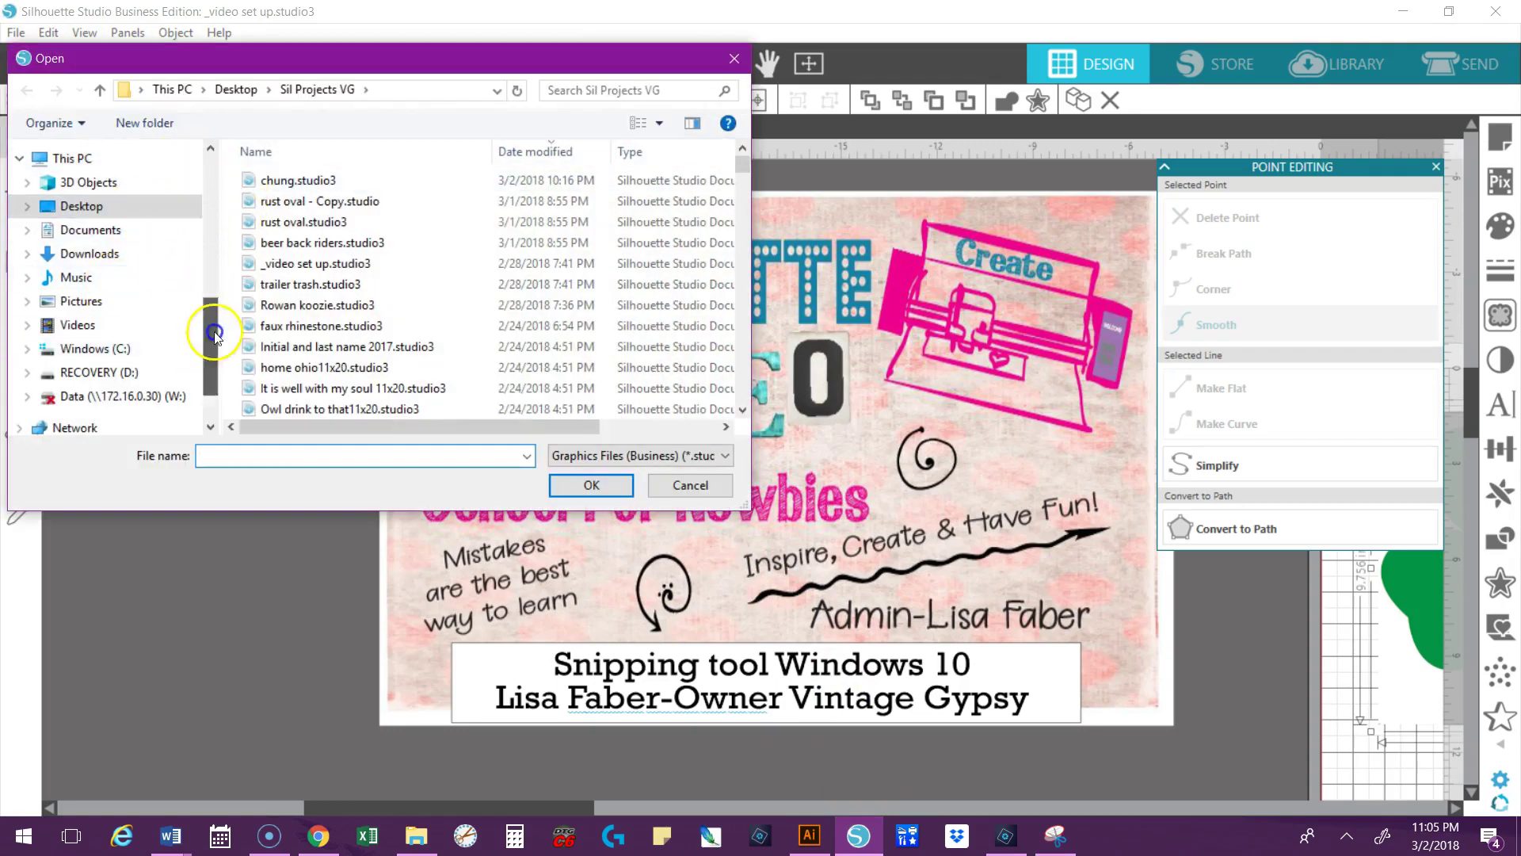
pyautogui.scroll(5, 202, 341)
pyautogui.click(137, 201)
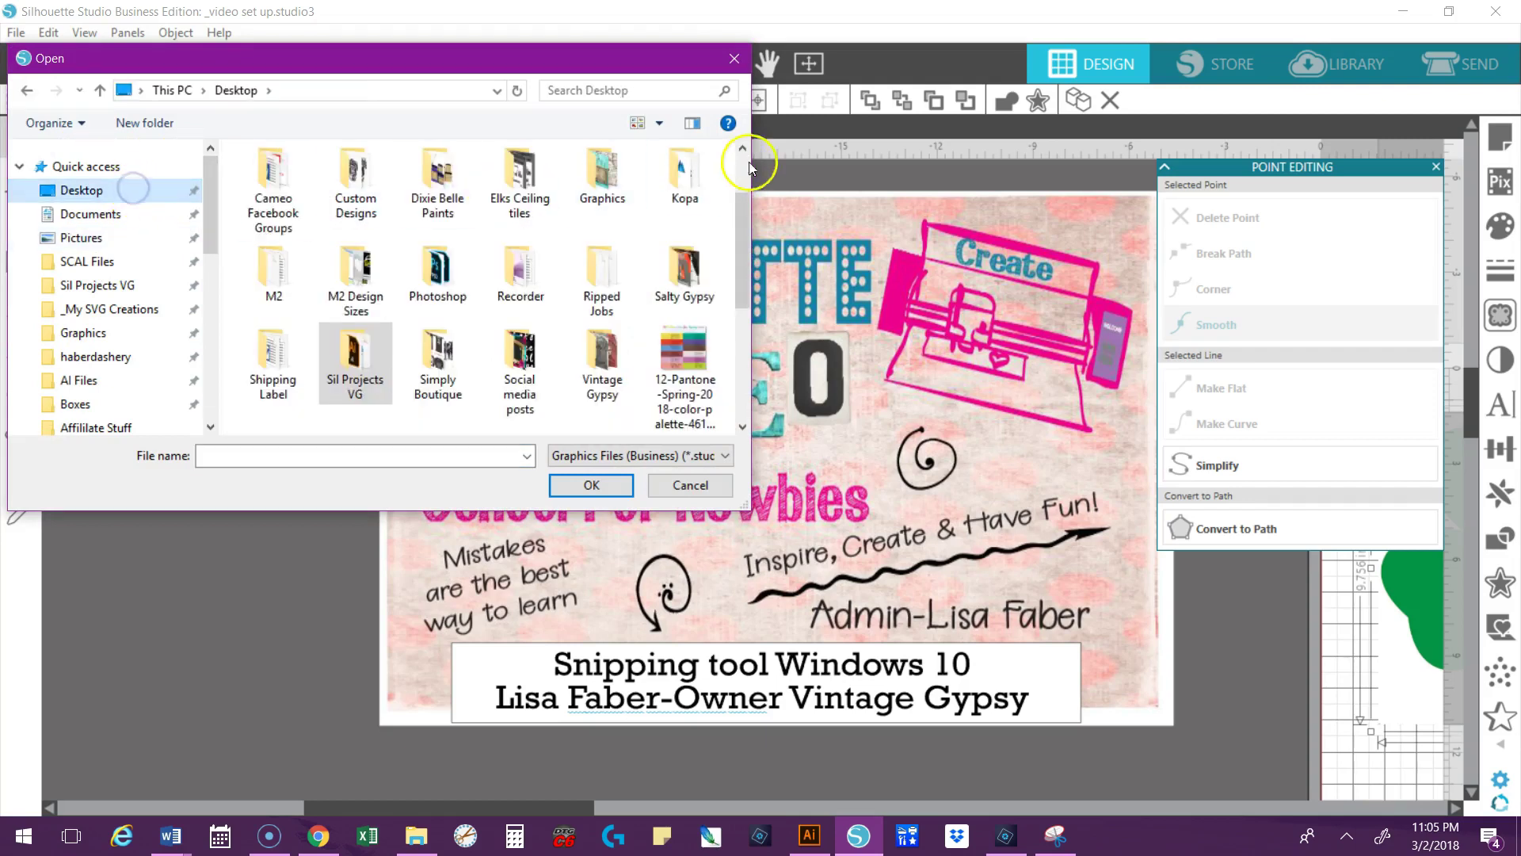
pyautogui.scroll(-3, 732, 303)
pyautogui.scroll(-3, 732, 304)
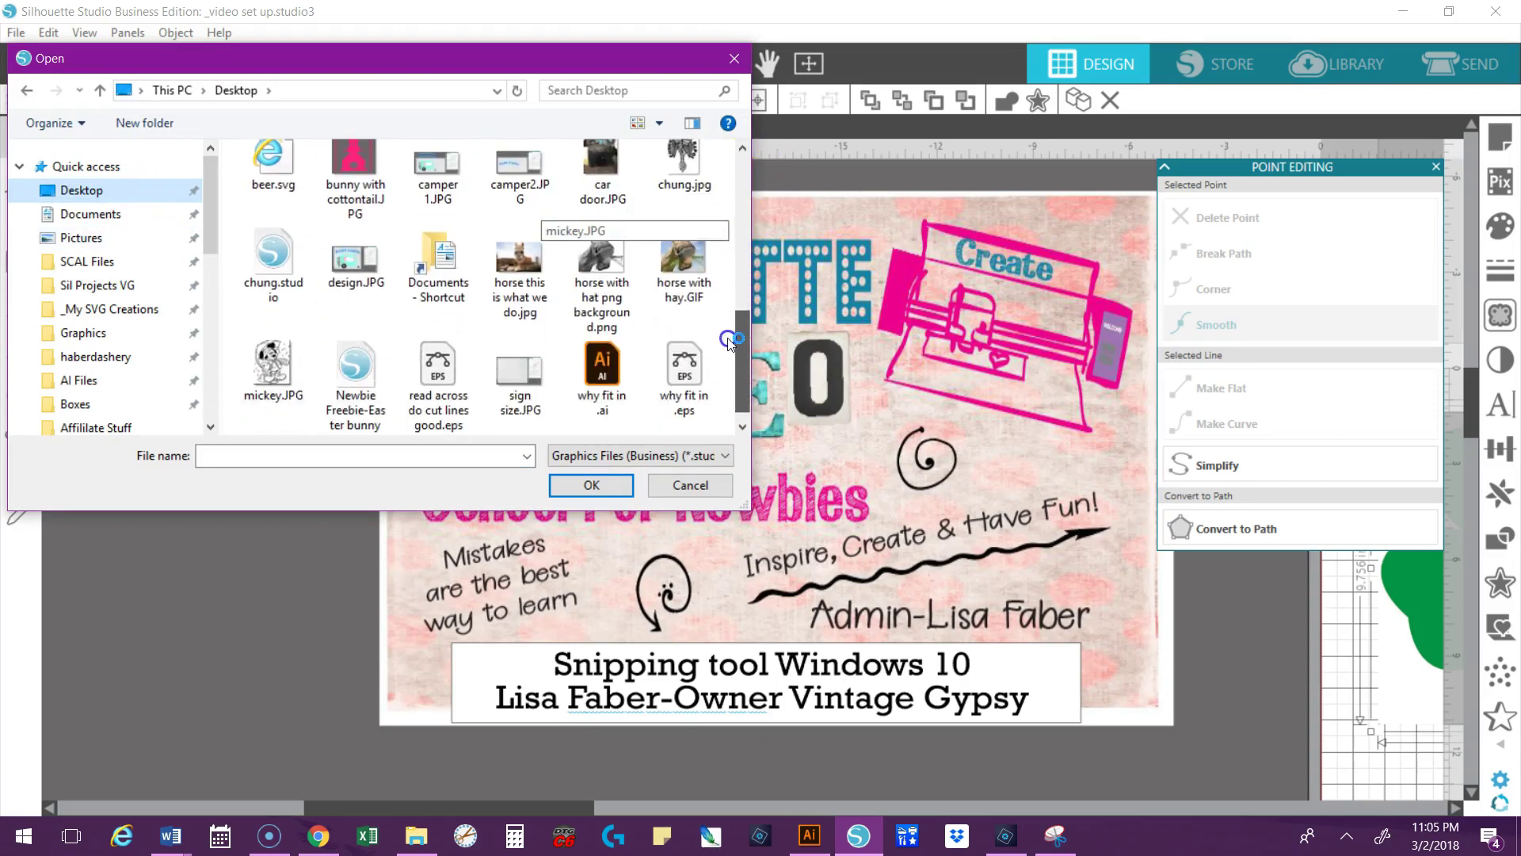
pyautogui.doubleClick(249, 374)
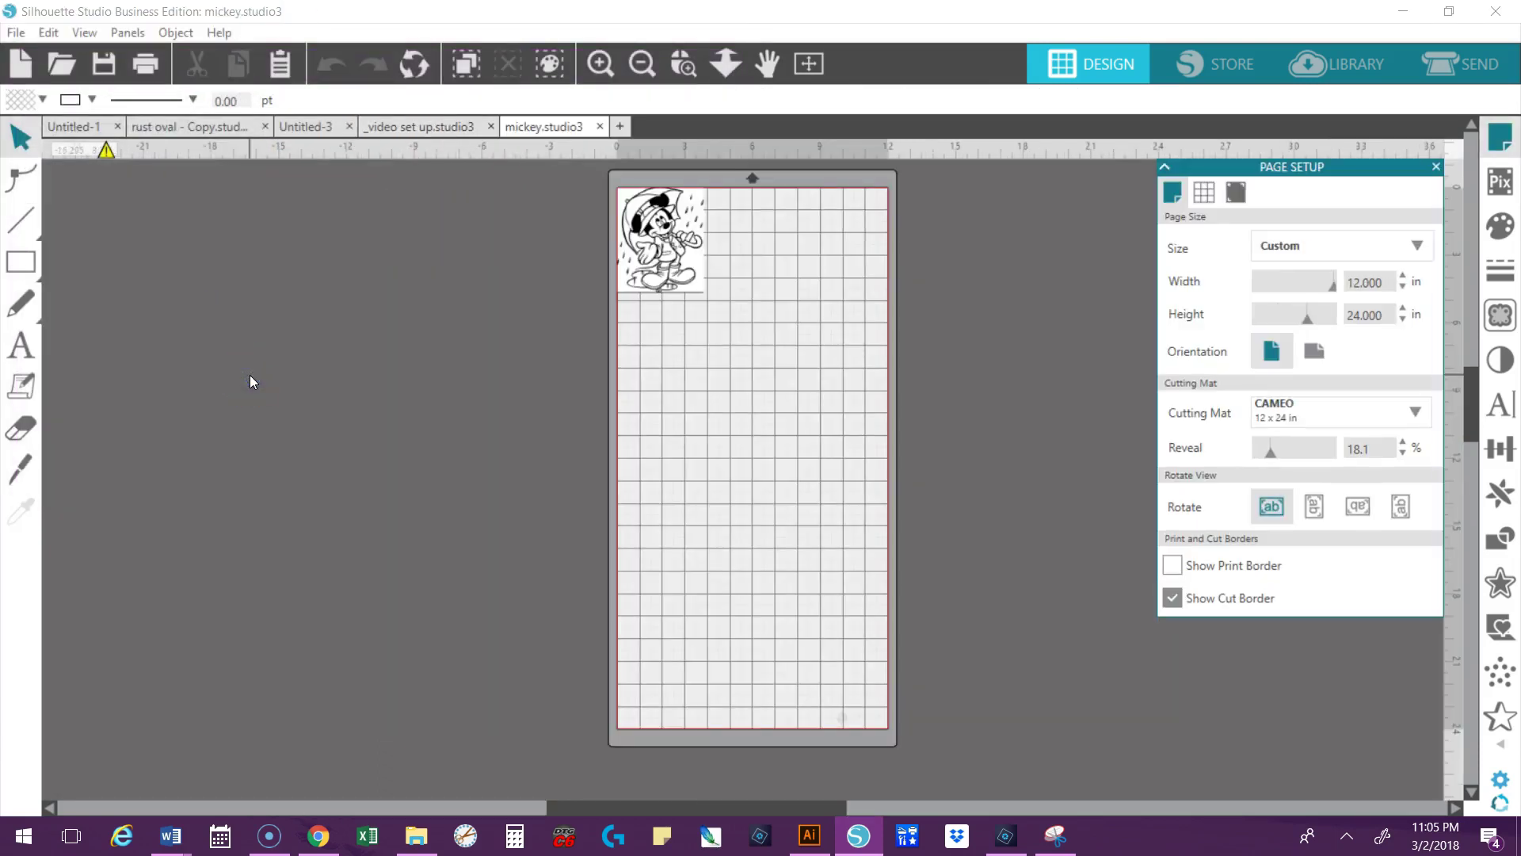
# - Scale the Mickey image to 13.399 × 16.270 in and move it lower on the mat
pyautogui.click(649, 261)
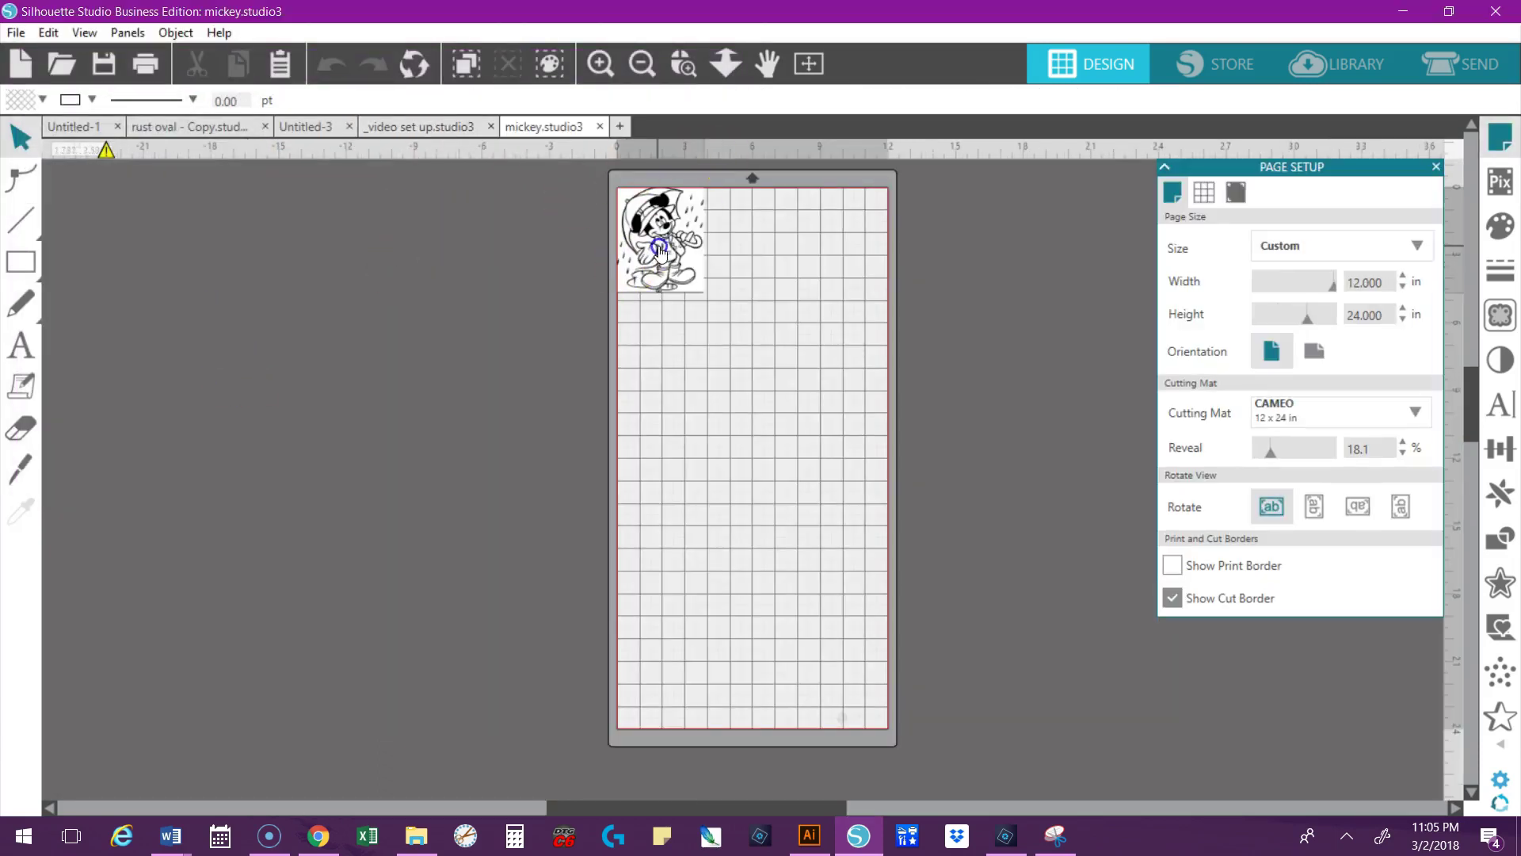
pyautogui.moveTo(716, 301); pyautogui.dragTo(904, 570)
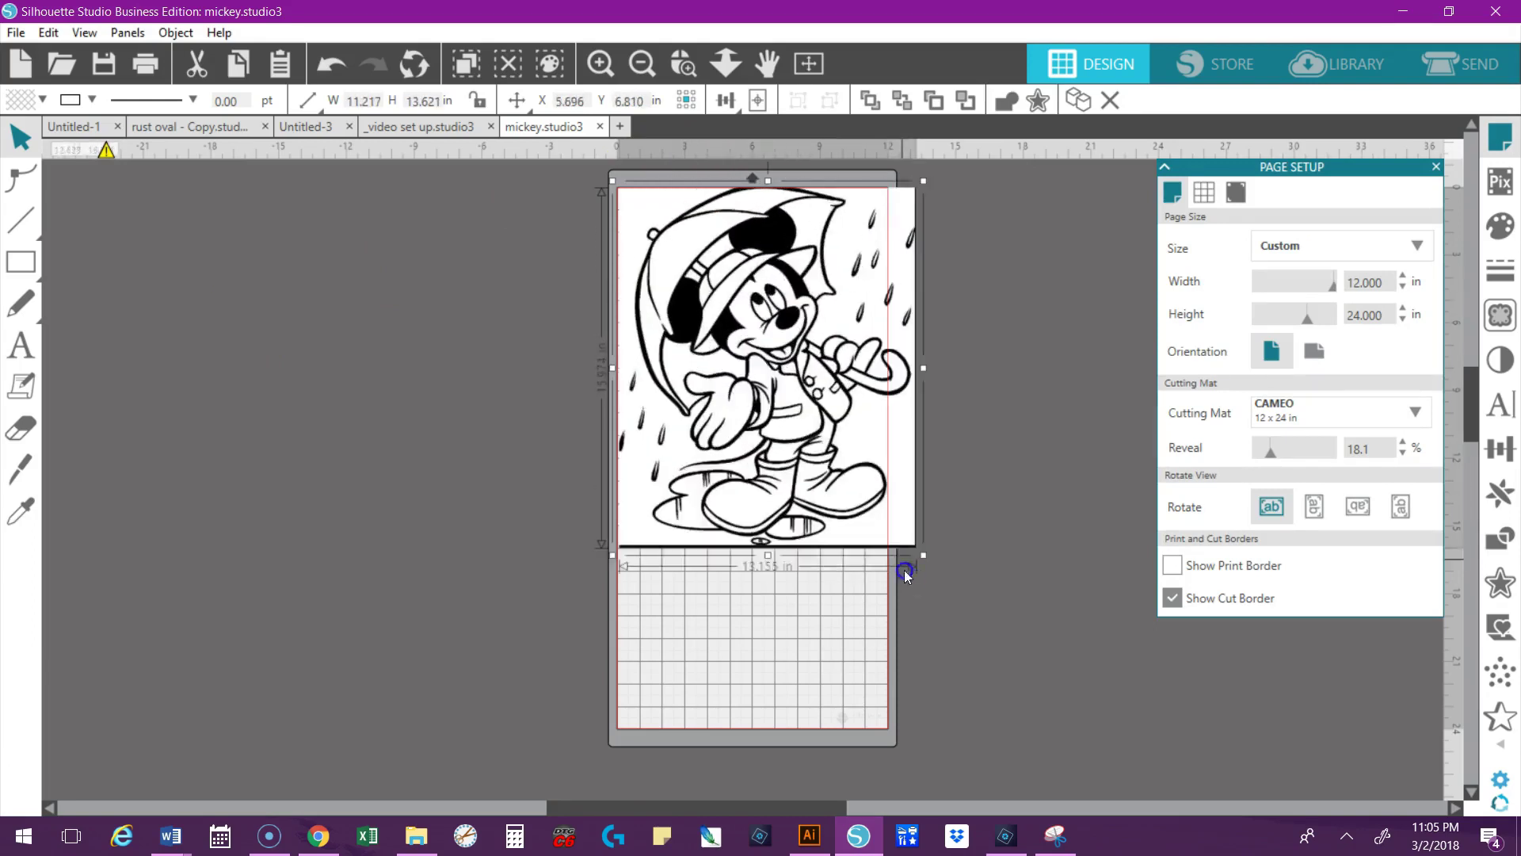
pyautogui.moveTo(792, 415); pyautogui.dragTo(776, 487)
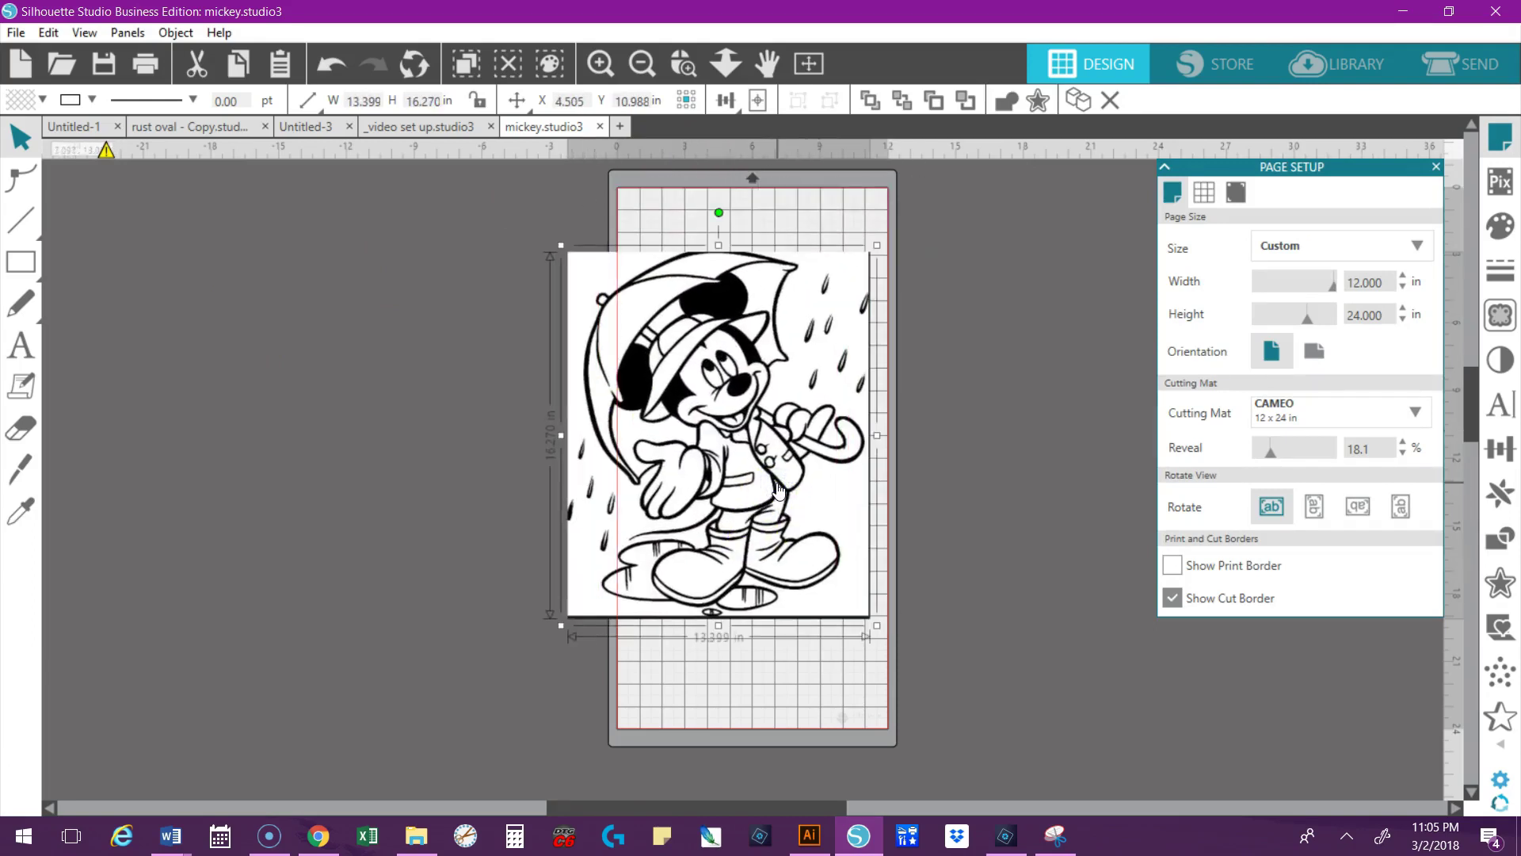